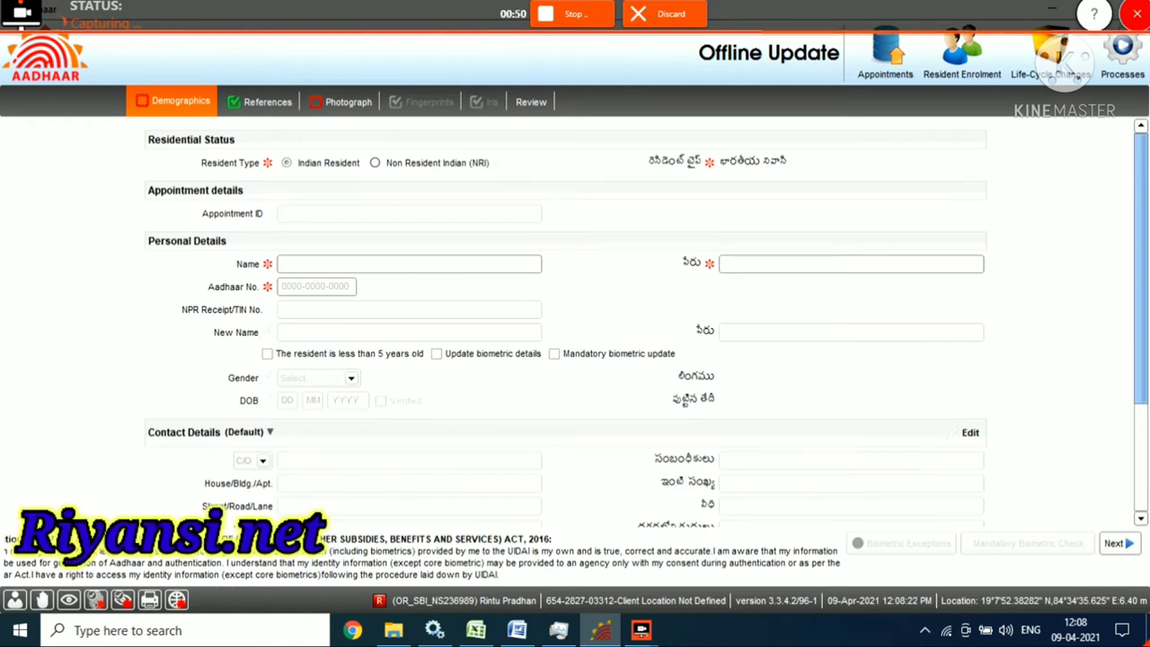
# Enter the resident's name in English so it auto-fills in Telugu, then go to Review.
pyautogui.click(409, 263)
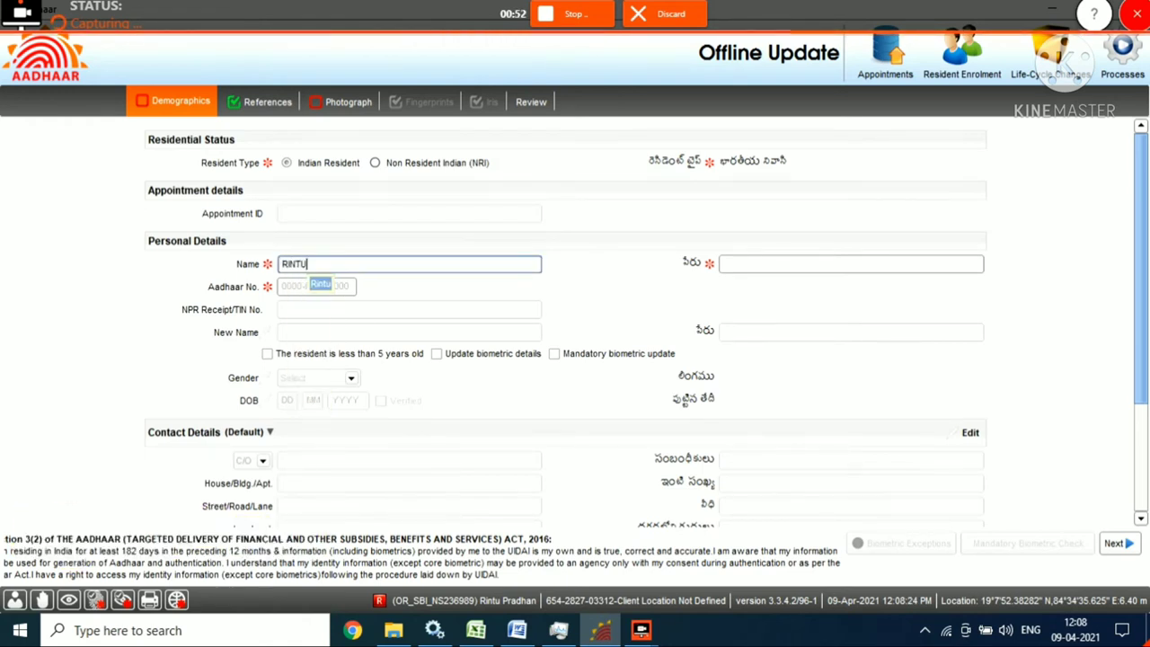
pyautogui.press('Tab')
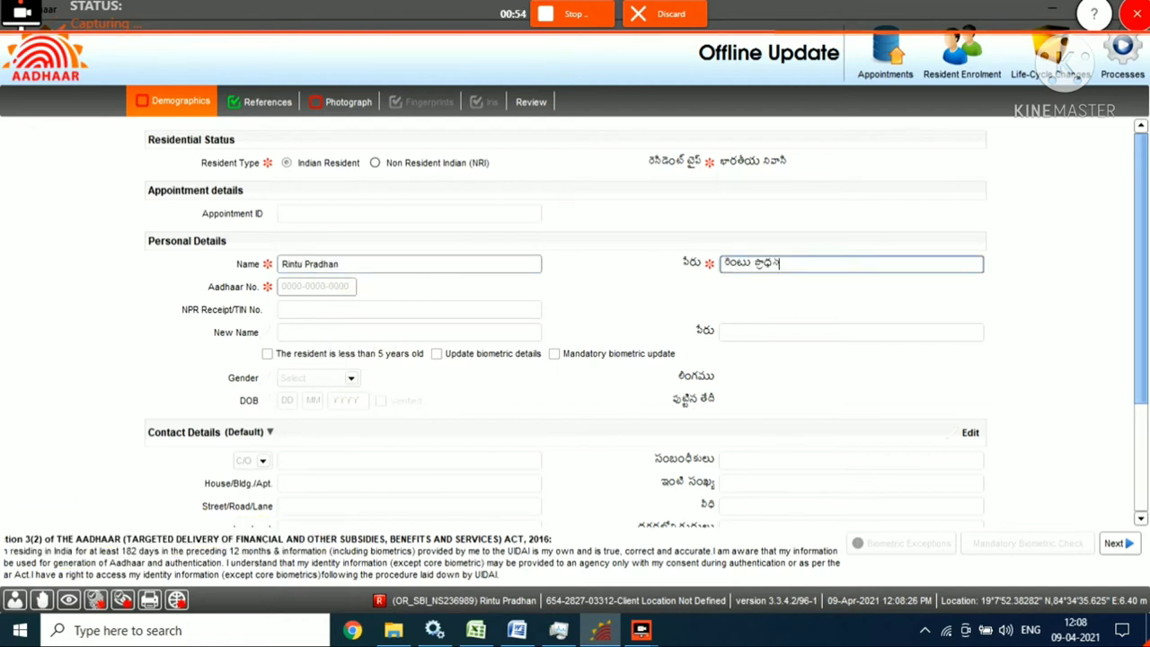
pyautogui.click(531, 102)
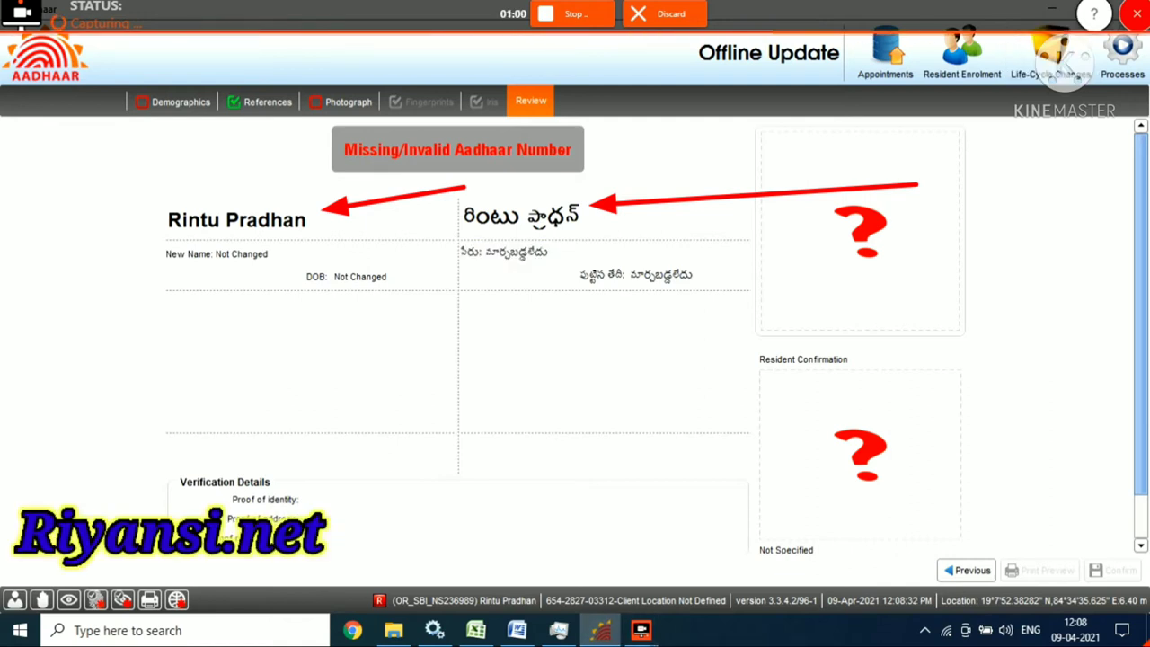
pyautogui.click(558, 630)
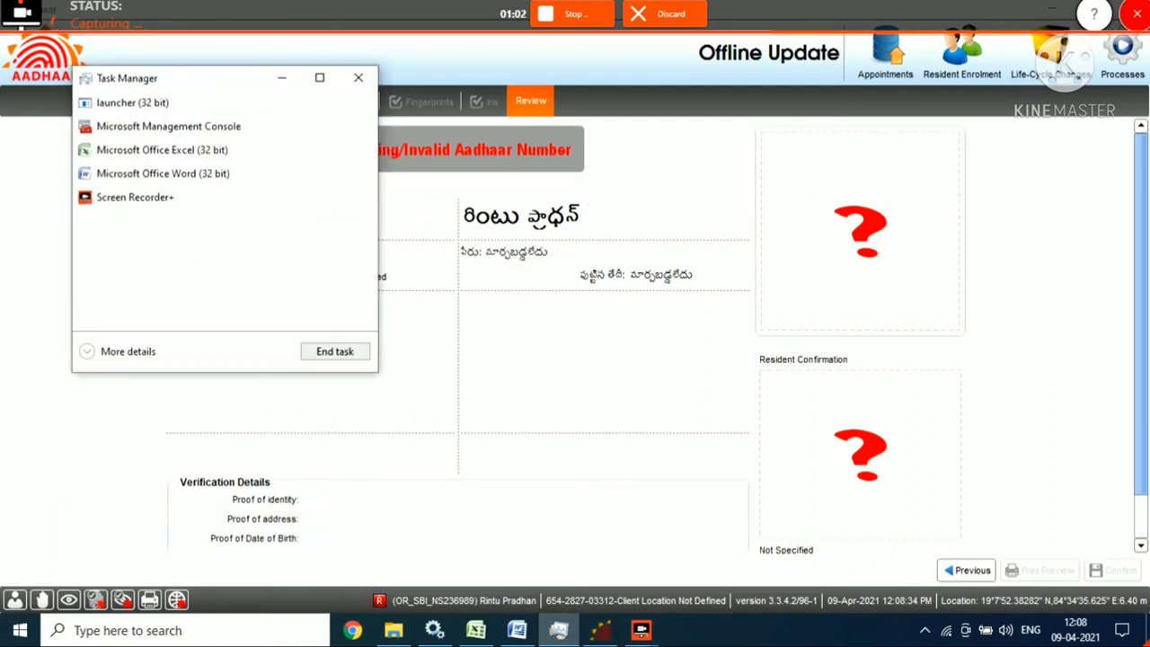
pyautogui.rightClick(121, 102)
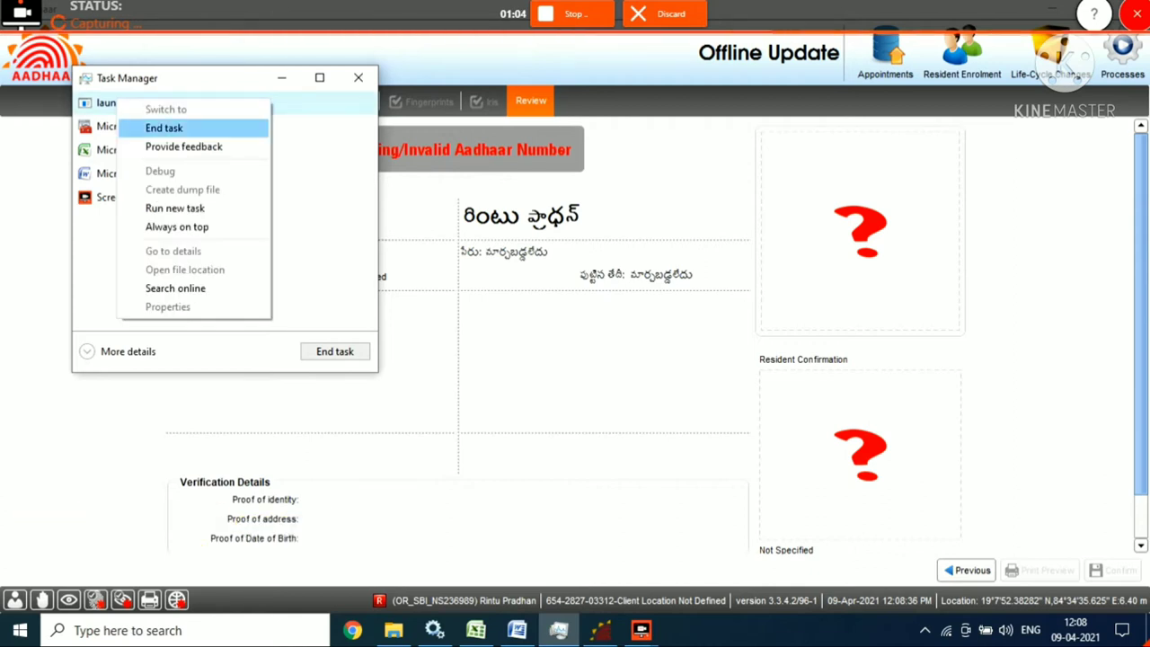
pyautogui.click(144, 126)
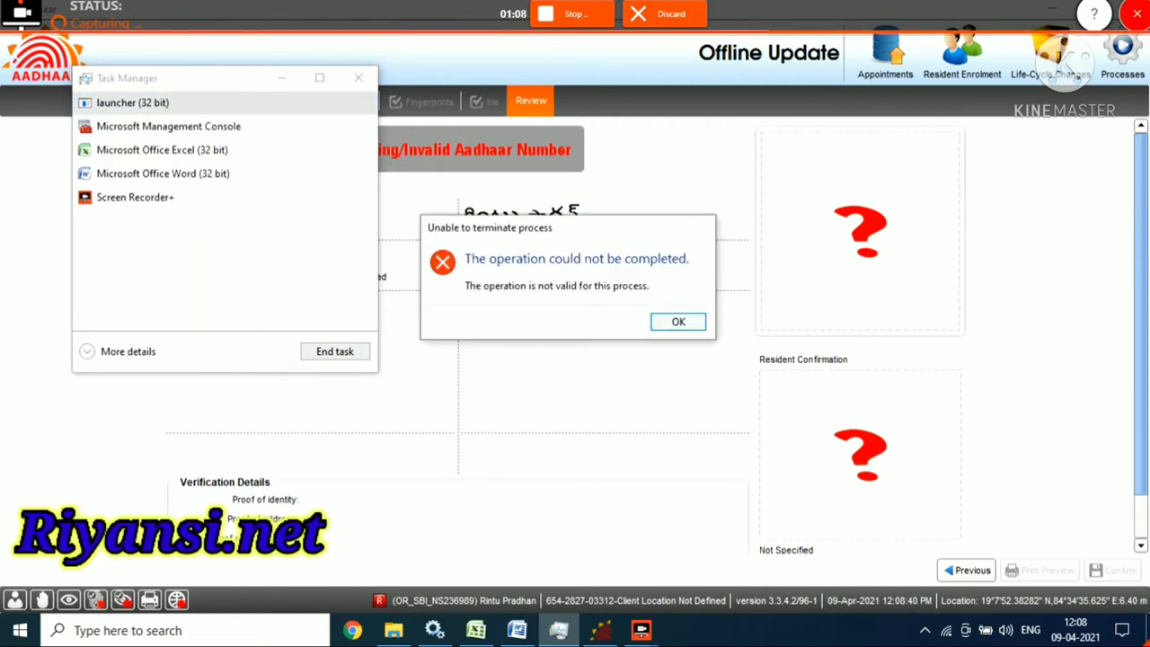
pyautogui.press('Return')
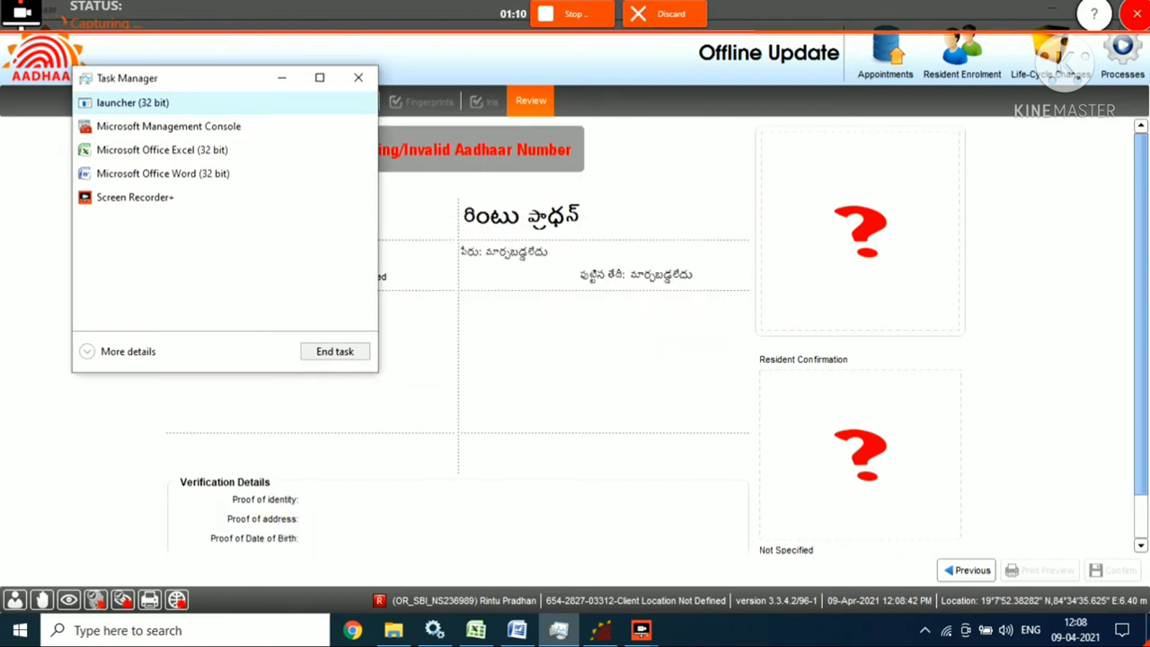
pyautogui.hotkey('shift', 'F10')
pyautogui.press('Down')
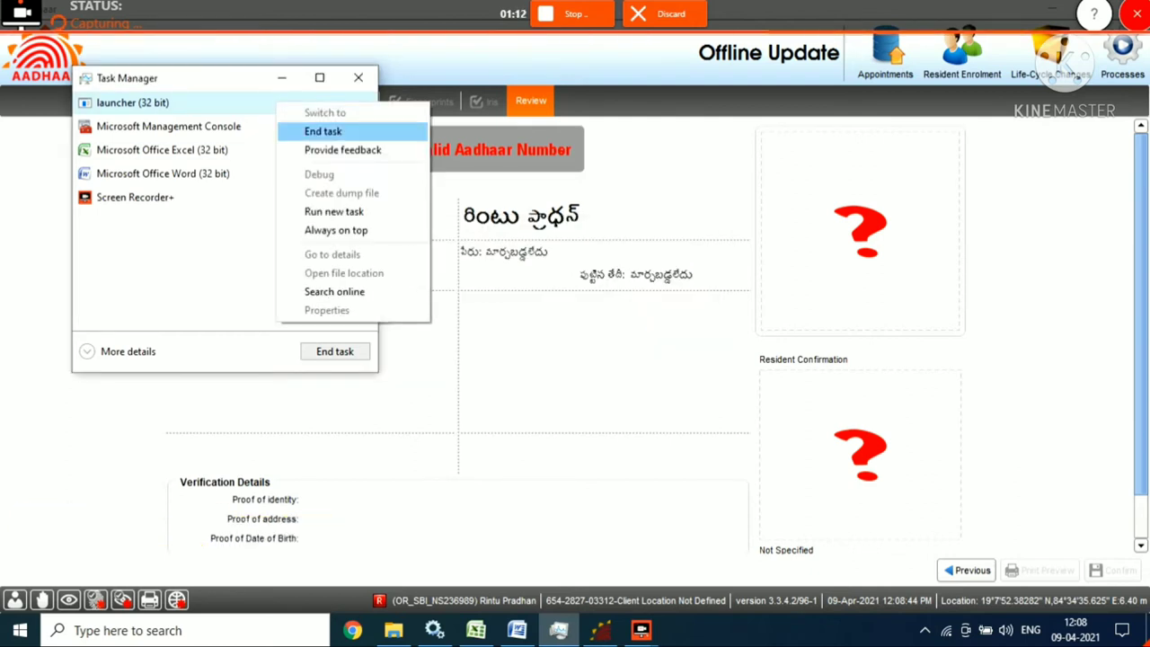
pyautogui.press('Return')
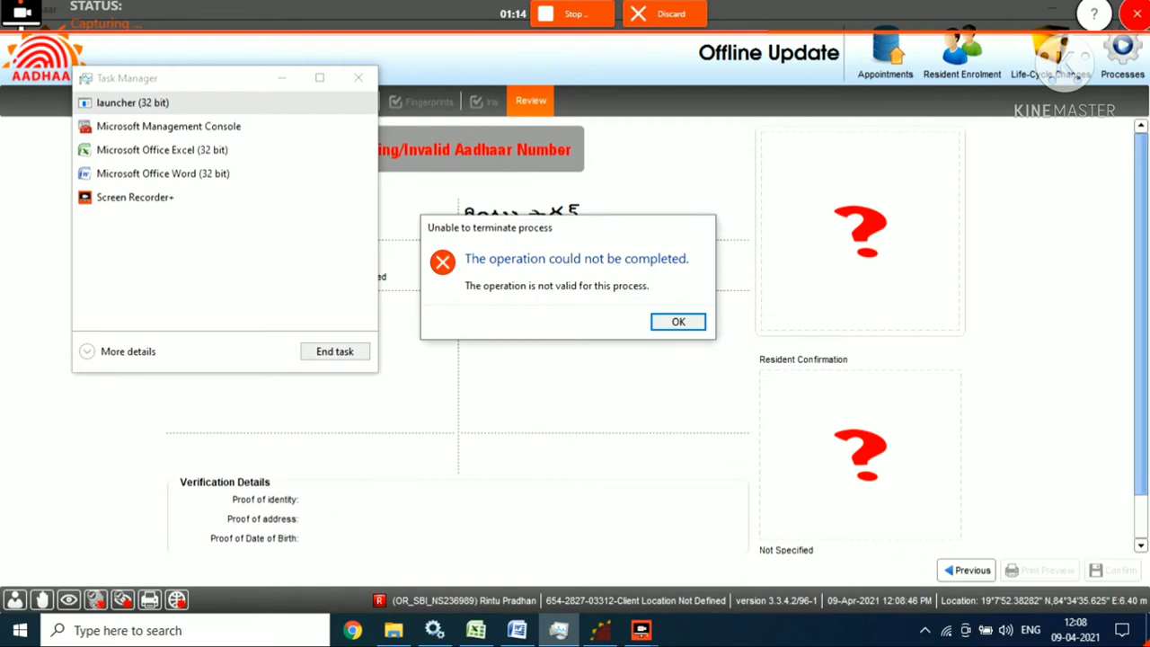
pyautogui.press('Return')
pyautogui.press('Tab')
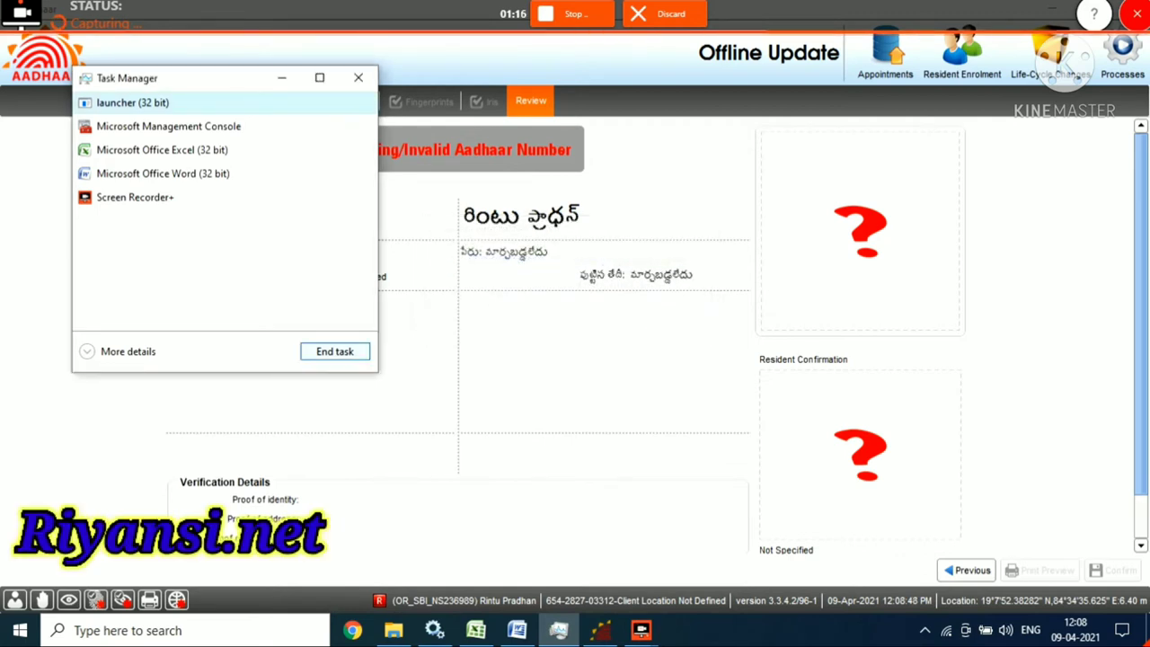
pyautogui.press('Return')
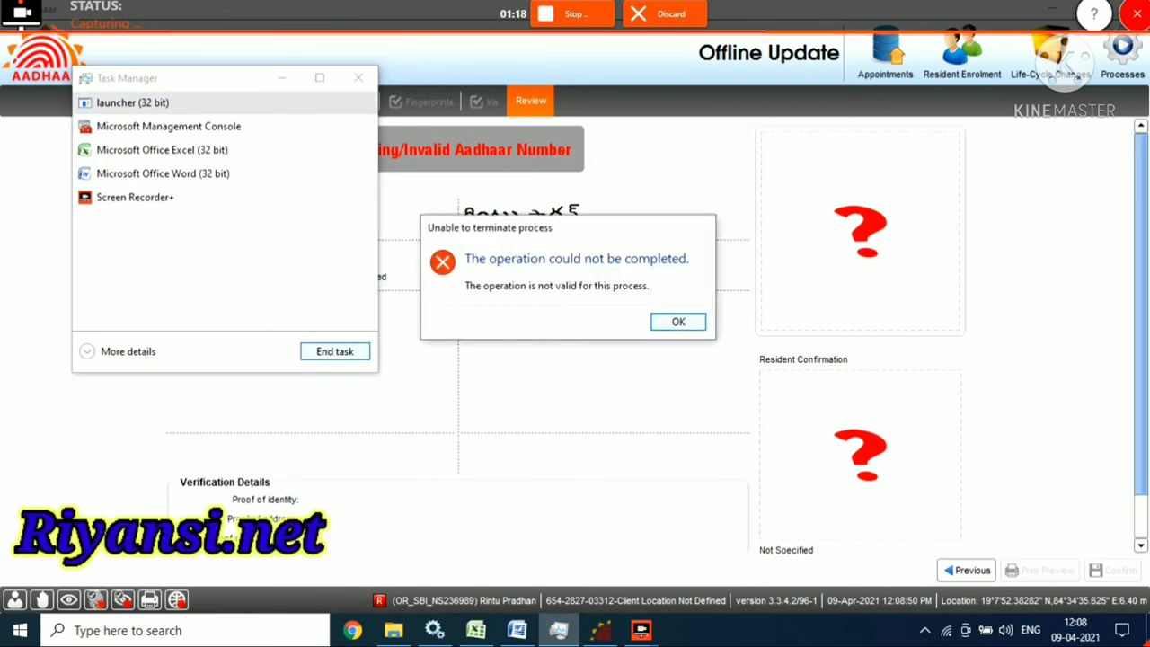
pyautogui.press('Return')
pyautogui.click(358, 77)
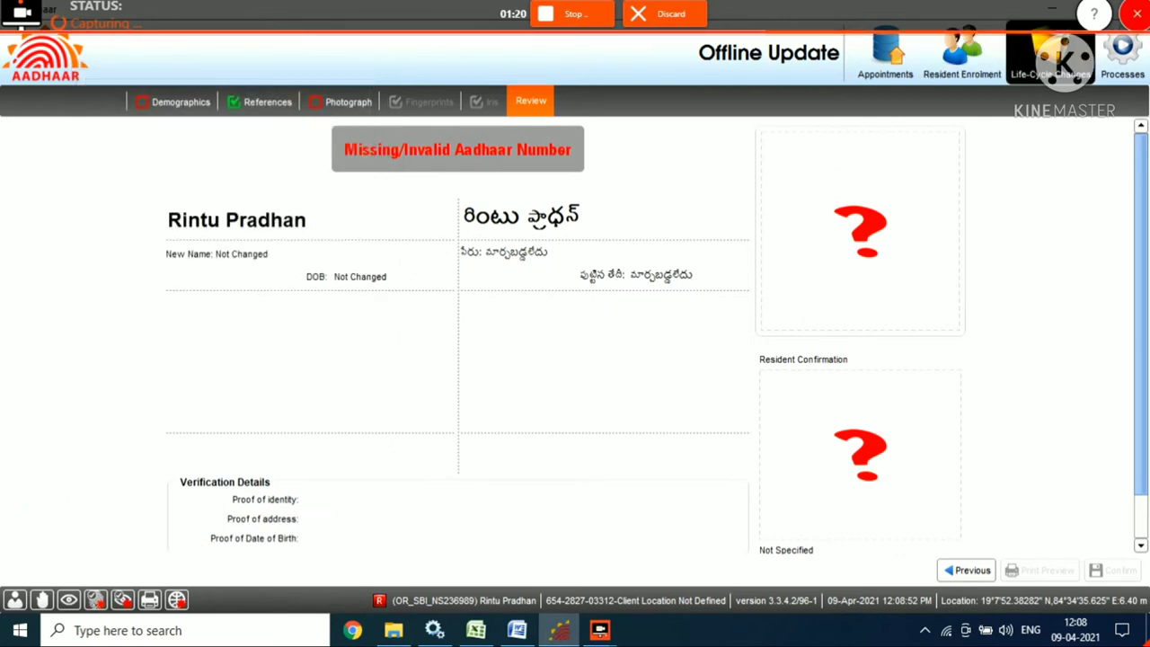
# Cancel the current enrolment from the Life-Cycle Changes menu, confirming Yes.
pyautogui.click(1065, 61)
pyautogui.click(1066, 102)
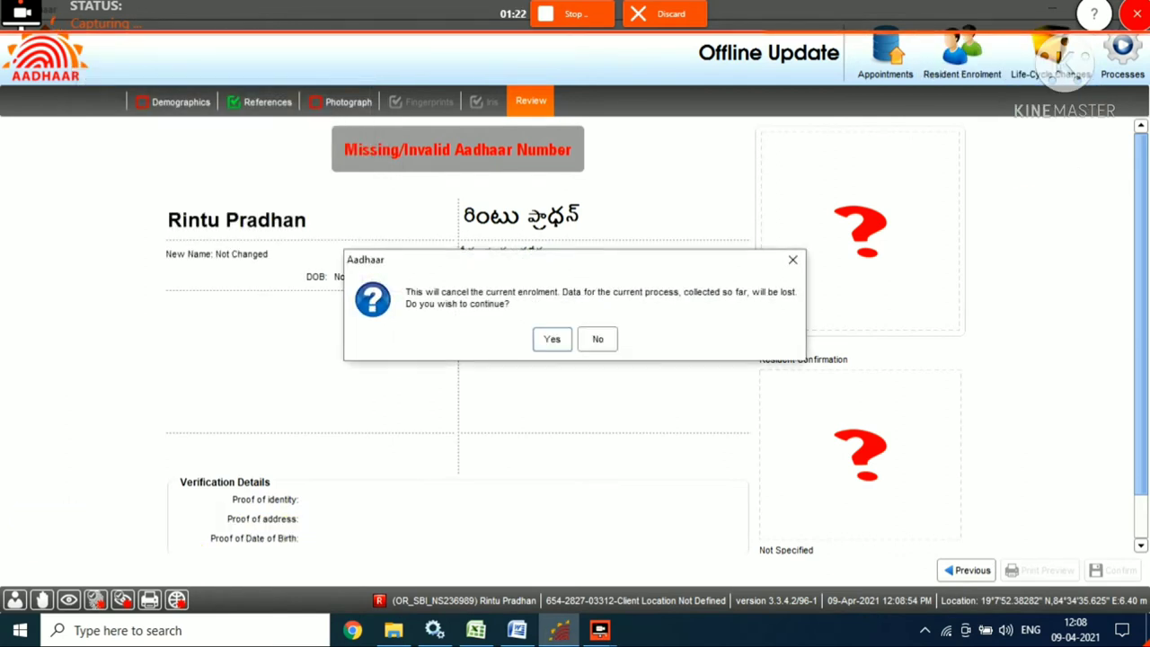
pyautogui.press('Return')
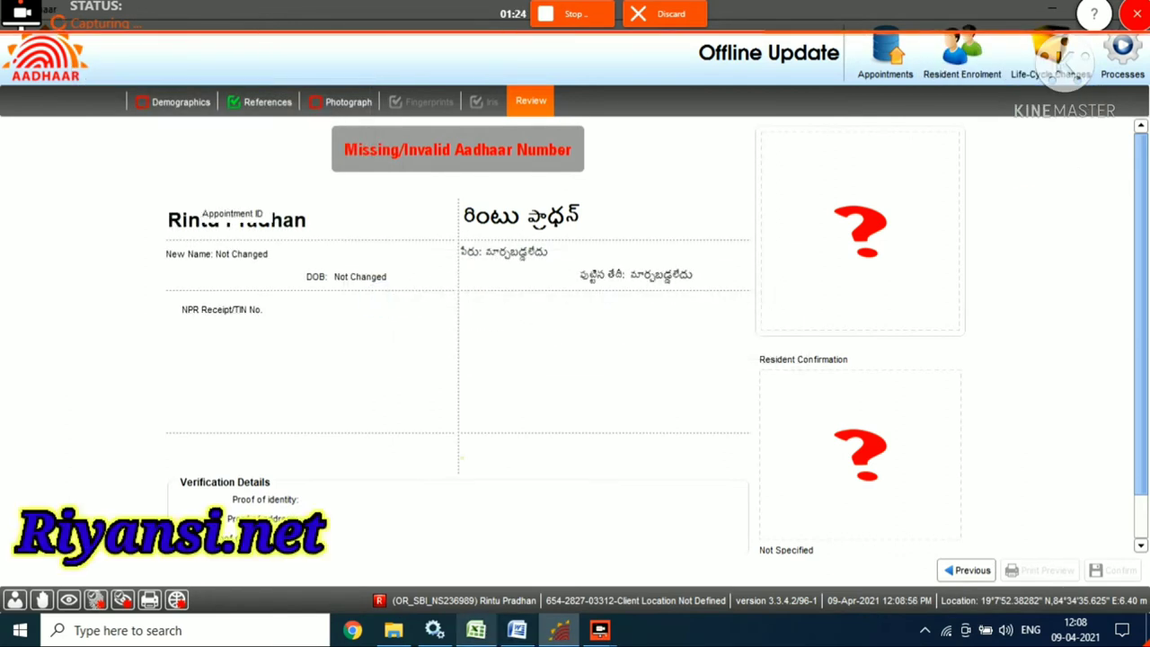
# End the launcher (32 bit) task in Windows Task Manager.
pyautogui.rightClick(640, 629)
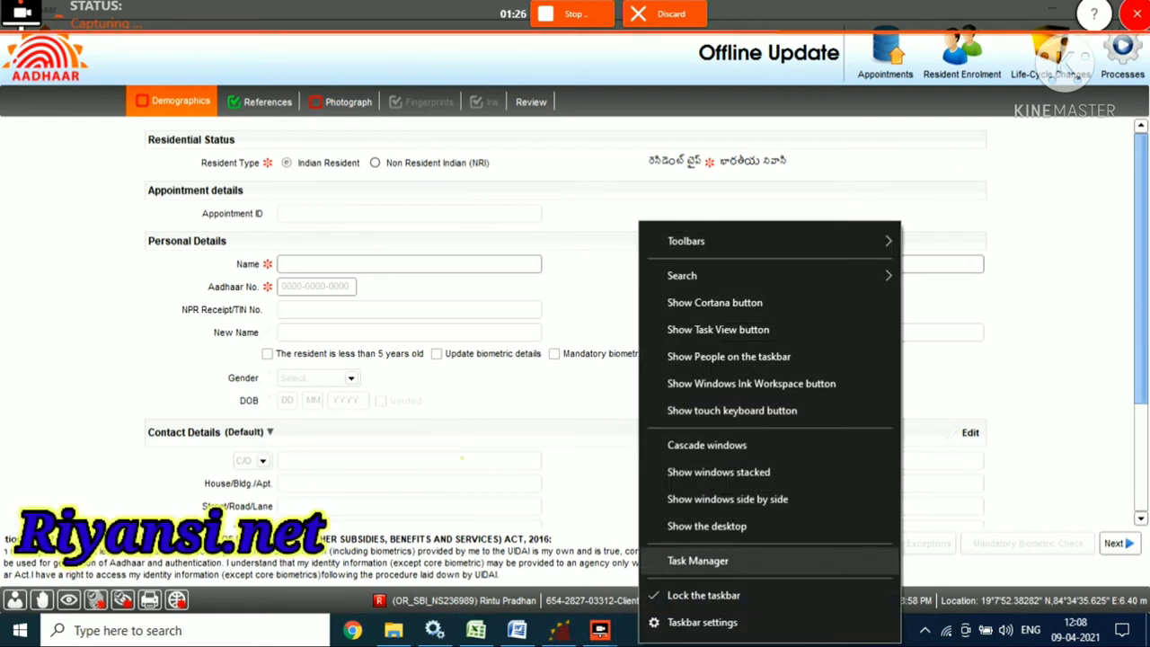
pyautogui.click(688, 558)
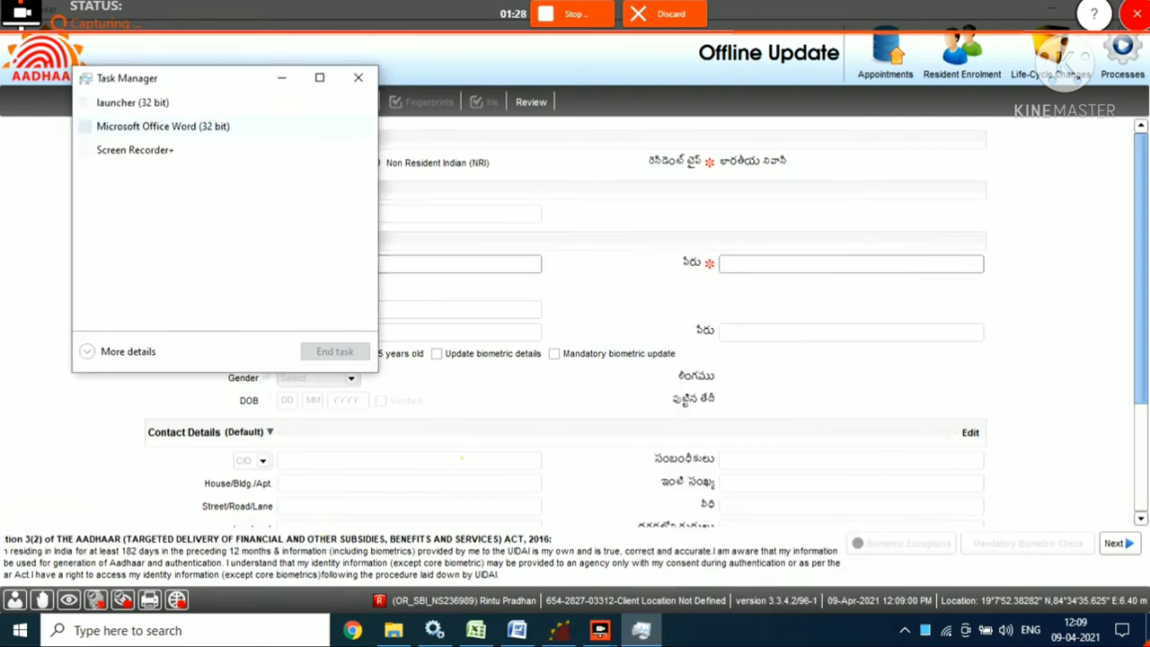
pyautogui.click(132, 102)
pyautogui.rightClick(140, 106)
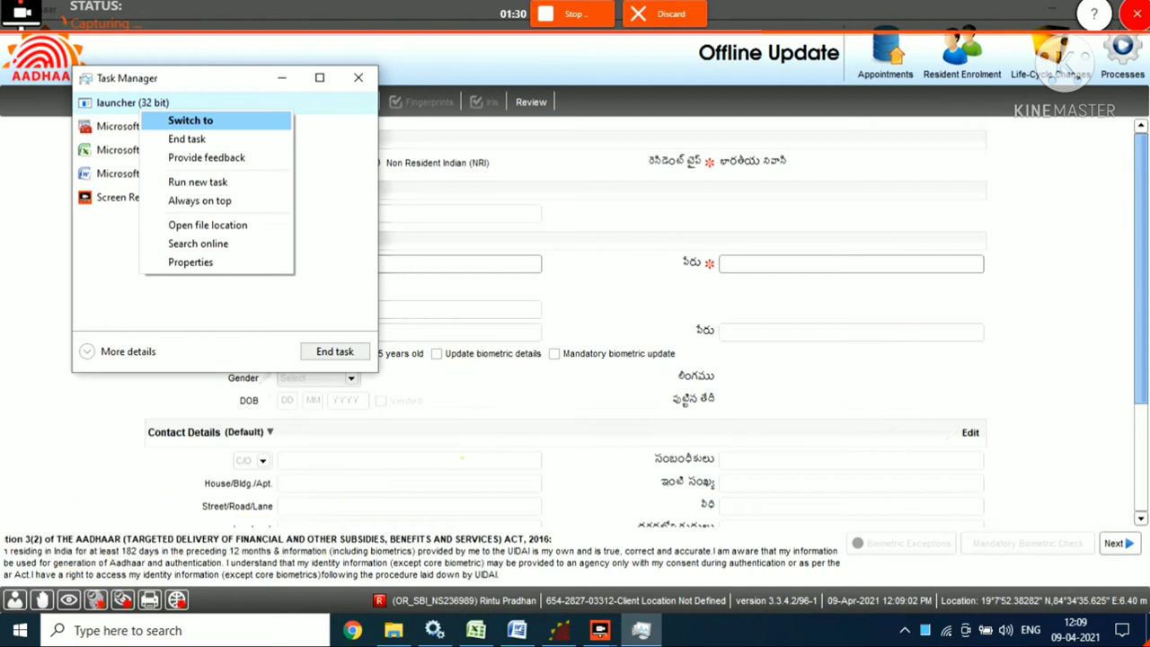
pyautogui.click(186, 139)
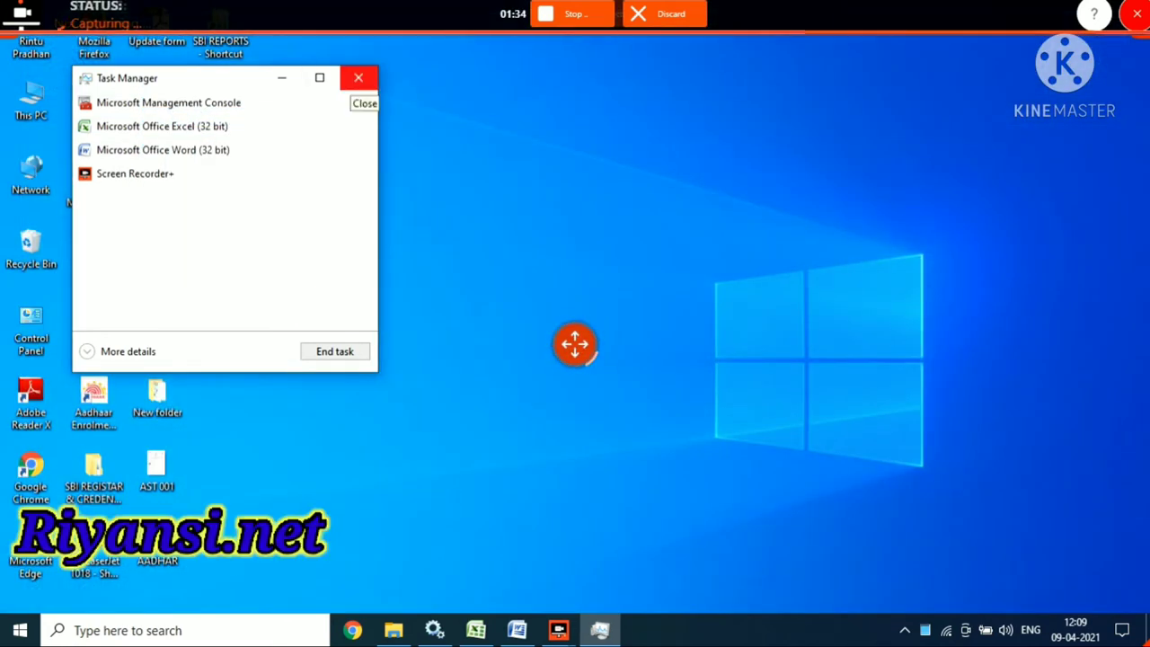
# Close Task Manager and relaunch the ECA enrolment client from the taskbar search.
pyautogui.click(357, 78)
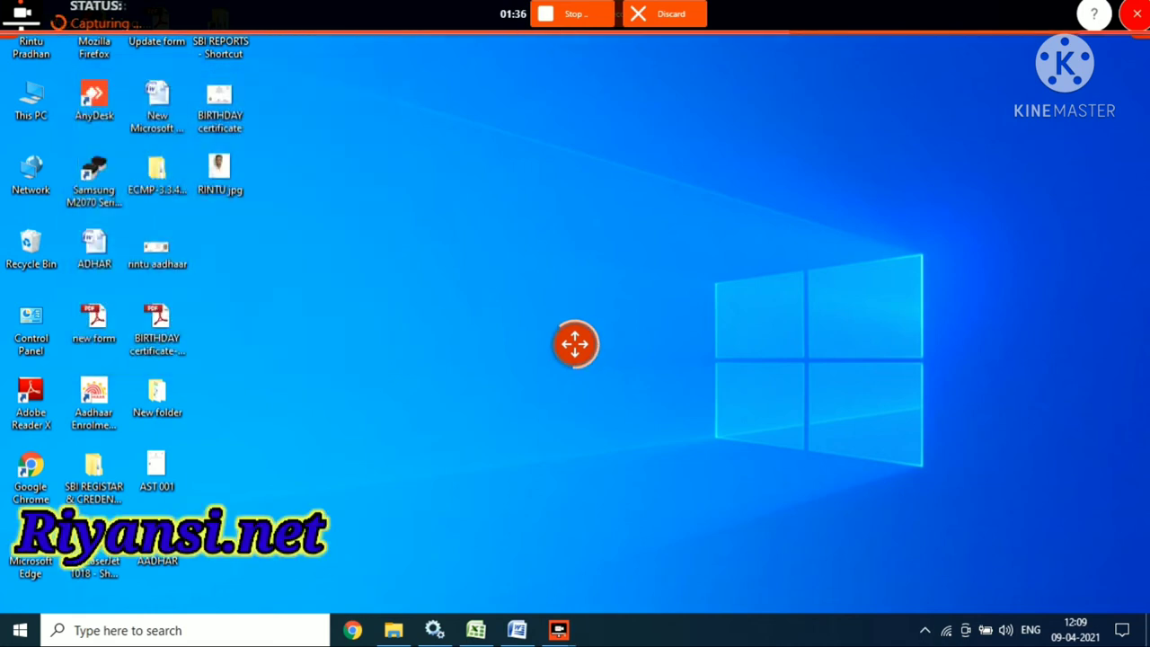
pyautogui.click(134, 630)
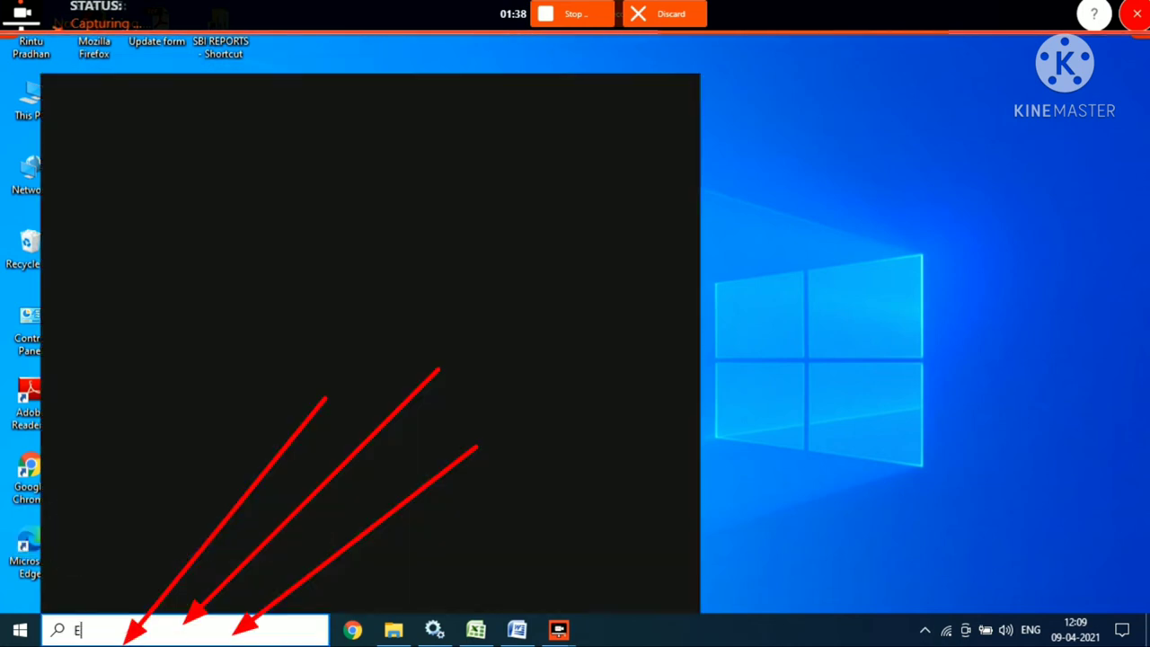
pyautogui.write('ECA')
pyautogui.press('Return')
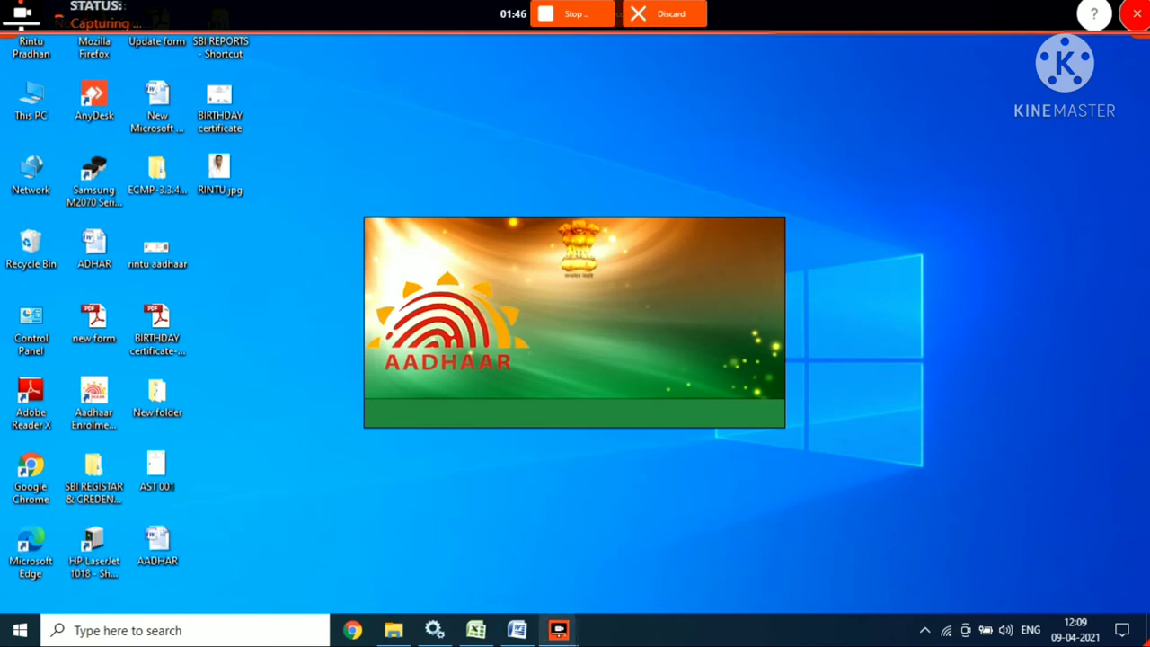
# Close the extra Screen Recorder window, leaving the Administrator Login visible.
pyautogui.moveTo(558, 630)
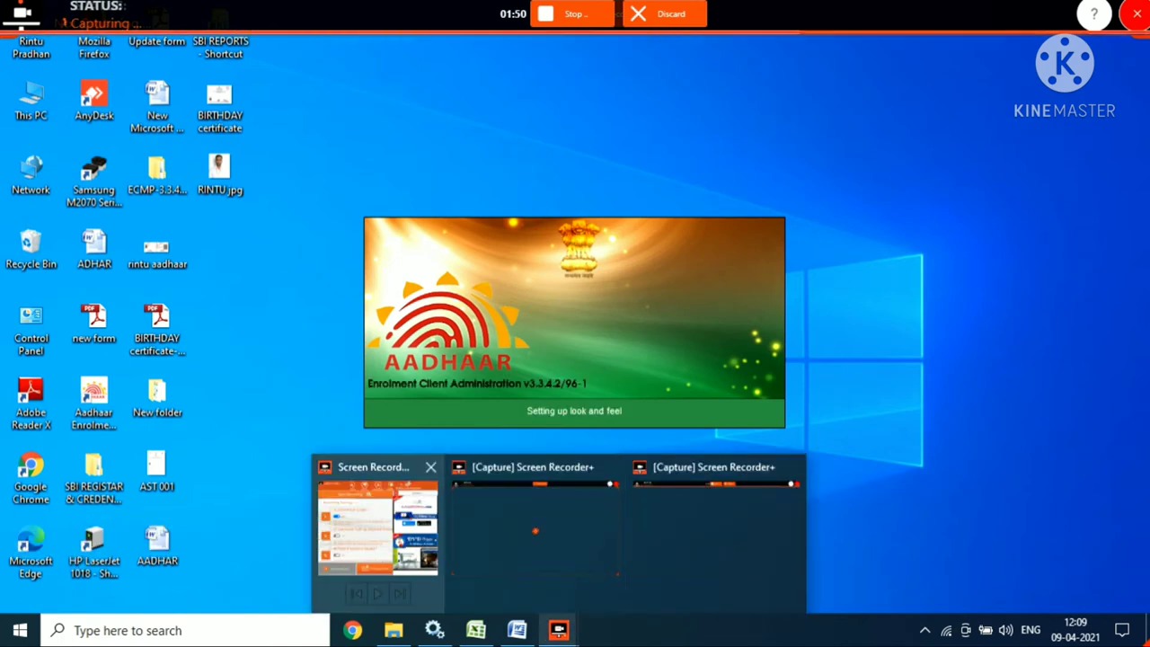
pyautogui.moveTo(375, 517)
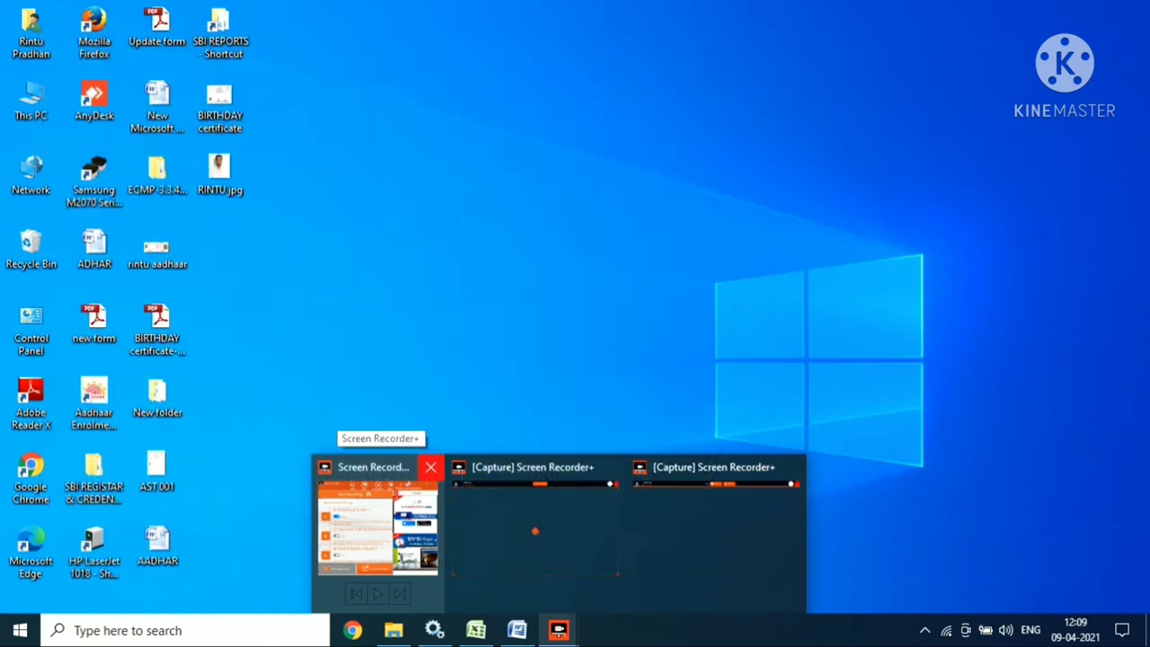
pyautogui.click(432, 467)
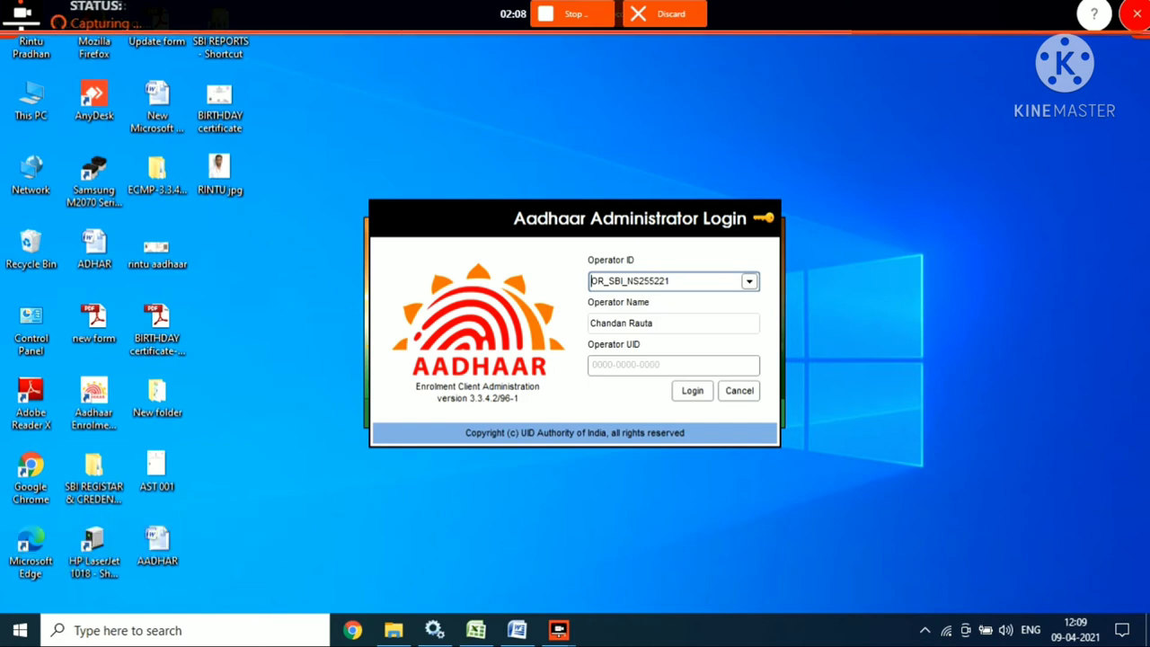
# Change the Operator ID to another operator's ID from the suggestions and log in.
pyautogui.press('BackSpace')
pyautogui.press('BackSpace')
pyautogui.press('BackSpace')
pyautogui.press('BackSpace')
pyautogui.press('BackSpace')
pyautogui.press('BackSpace')
pyautogui.press('BackSpace')
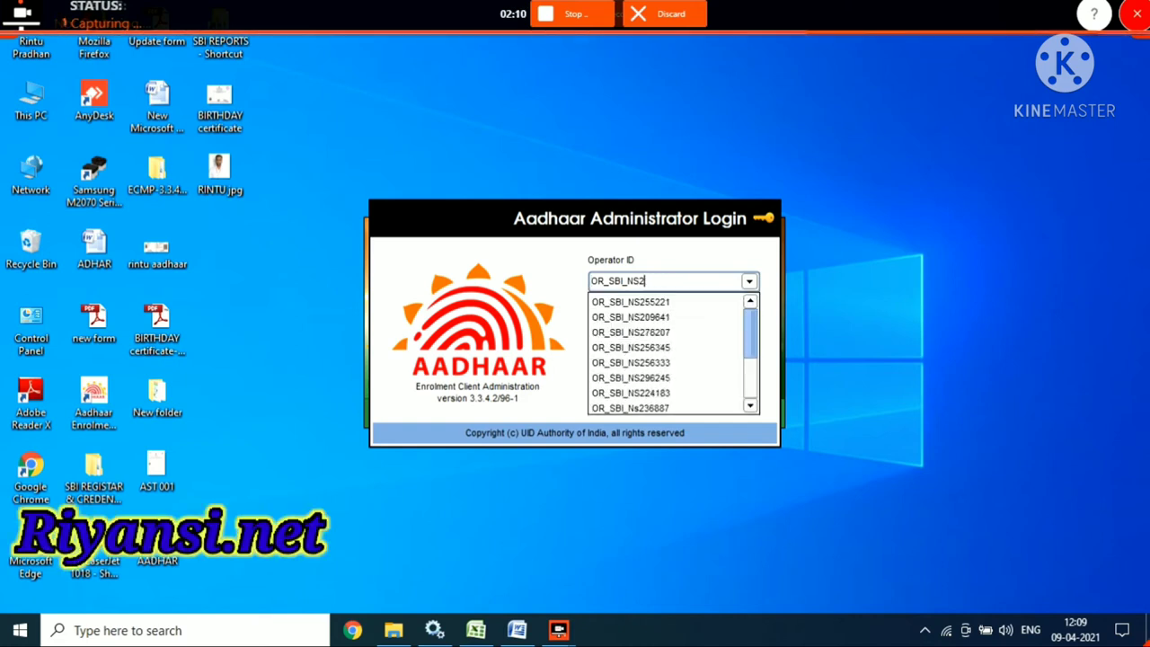
pyautogui.press('Down')
pyautogui.press('Down')
pyautogui.press('Return')
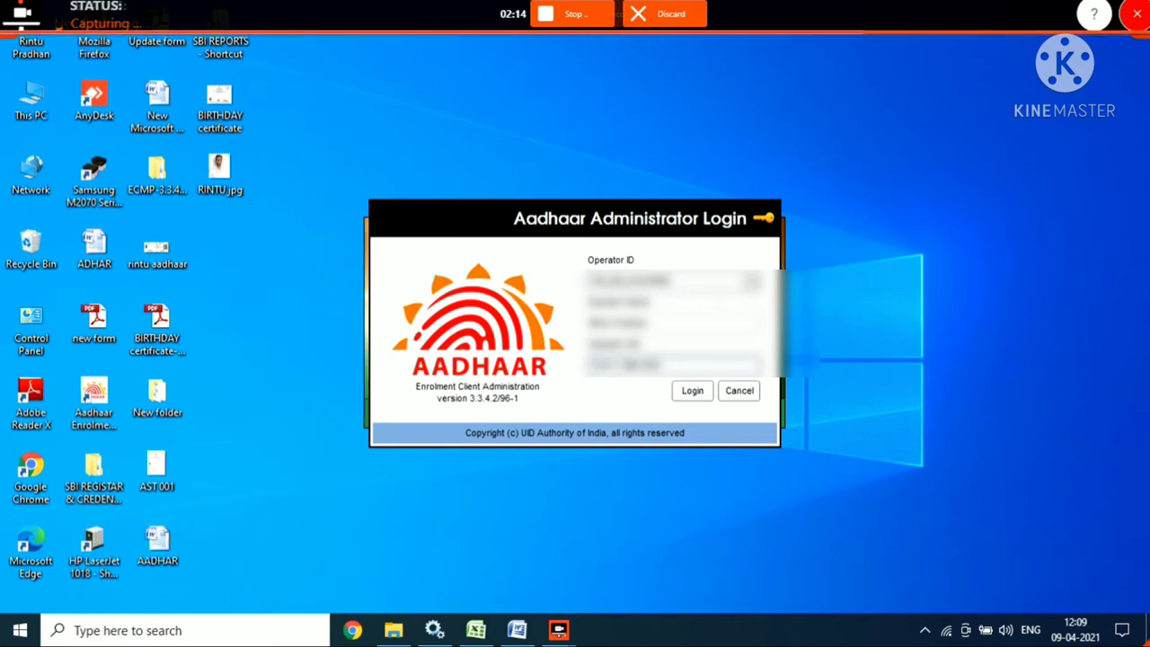
pyautogui.press('Return')
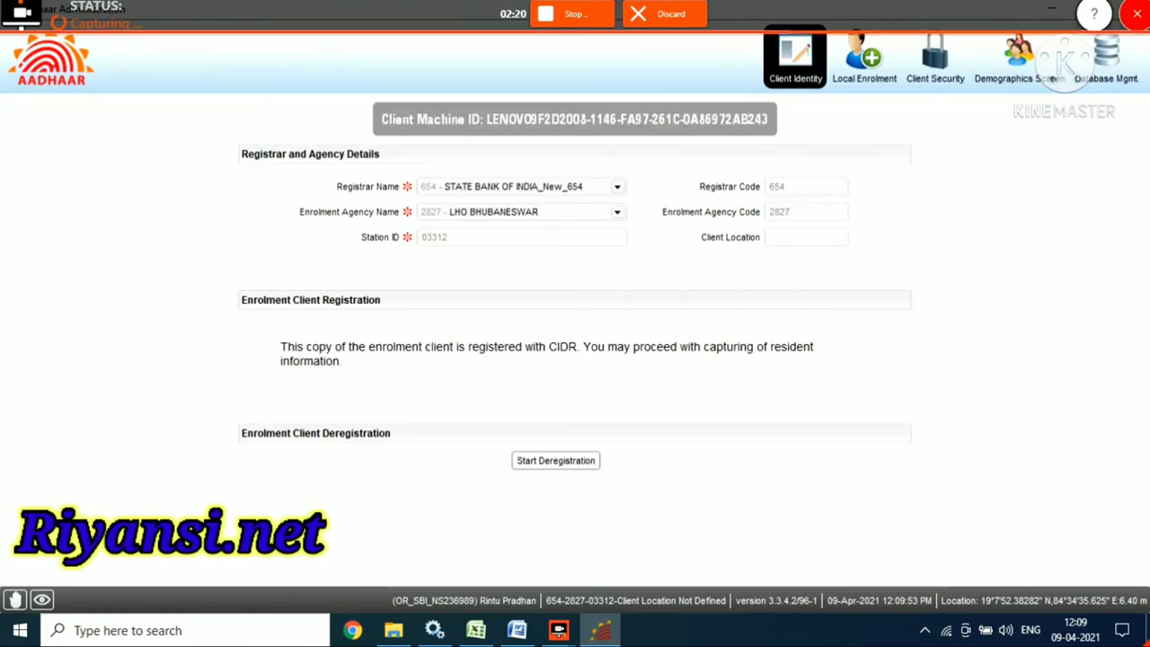
# In Demographics Screen settings, set Local Language to Oriya, save, and acknowledge the locale update.
pyautogui.click(1019, 58)
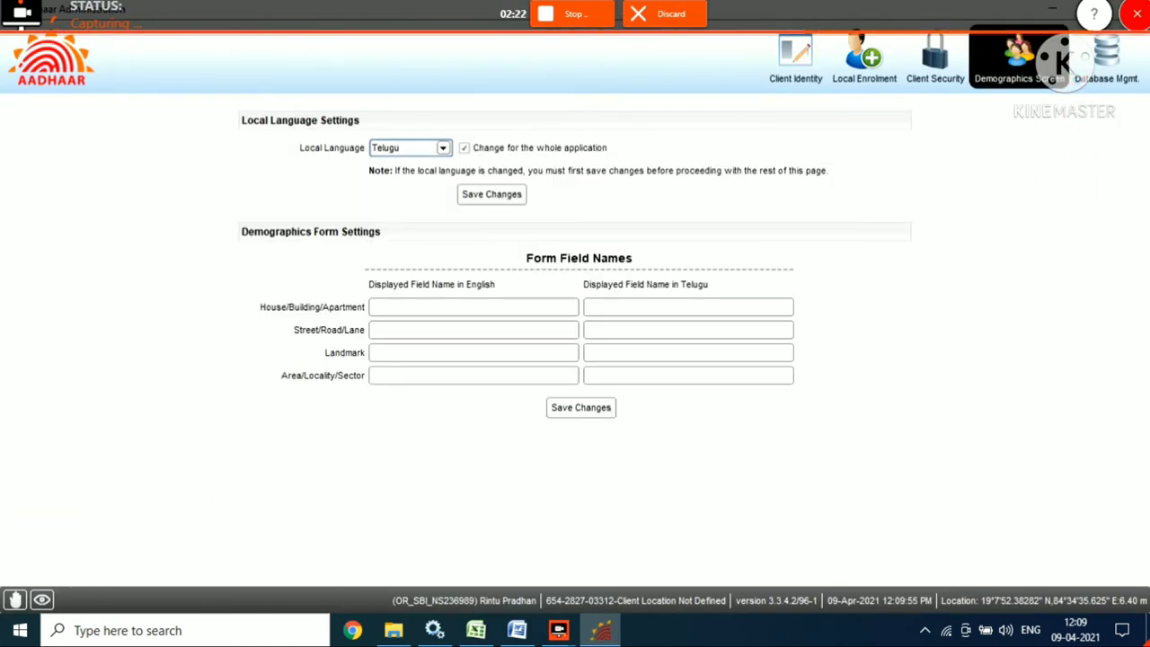
pyautogui.click(443, 147)
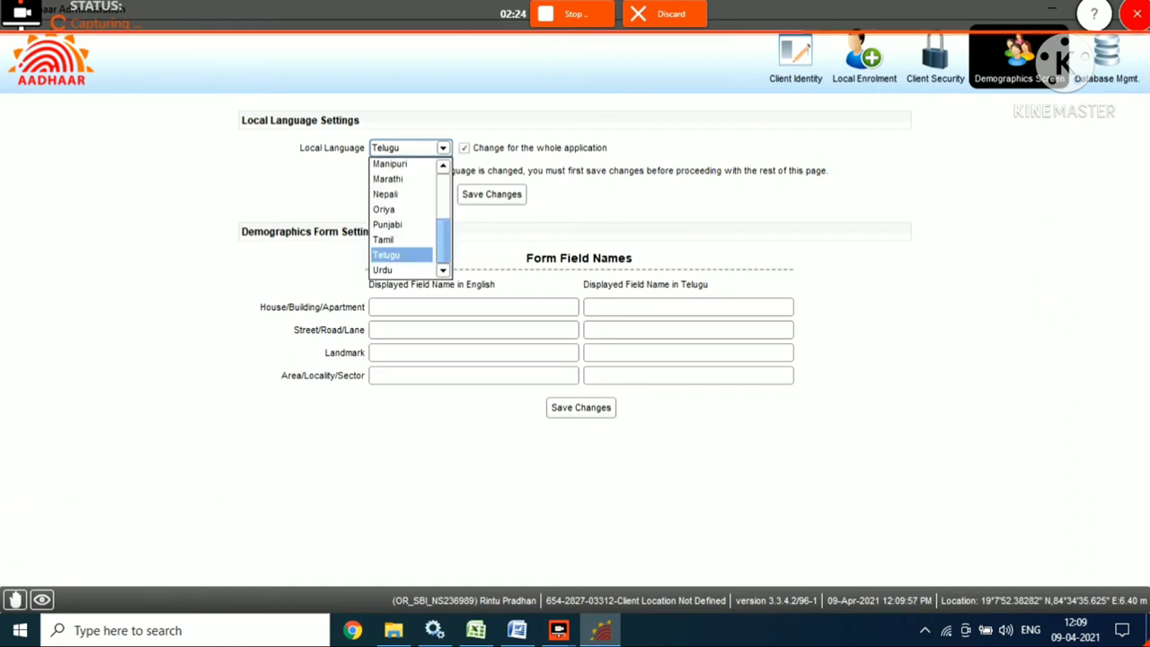
pyautogui.scroll(3, 409, 217)
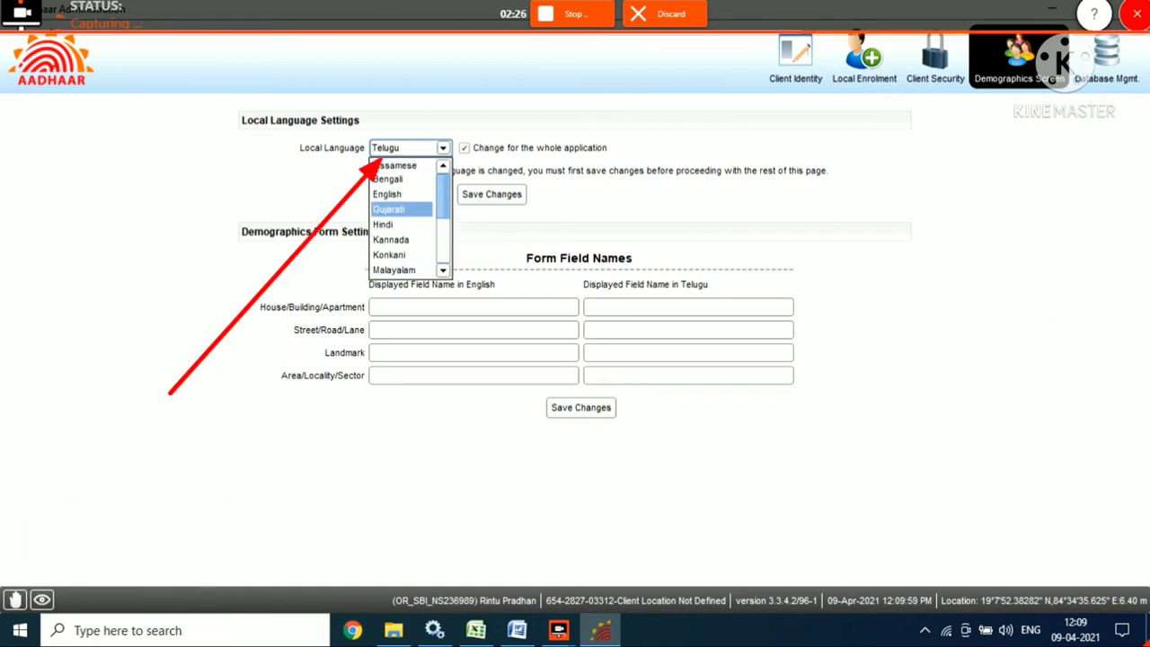
pyautogui.scroll(-3, 405, 217)
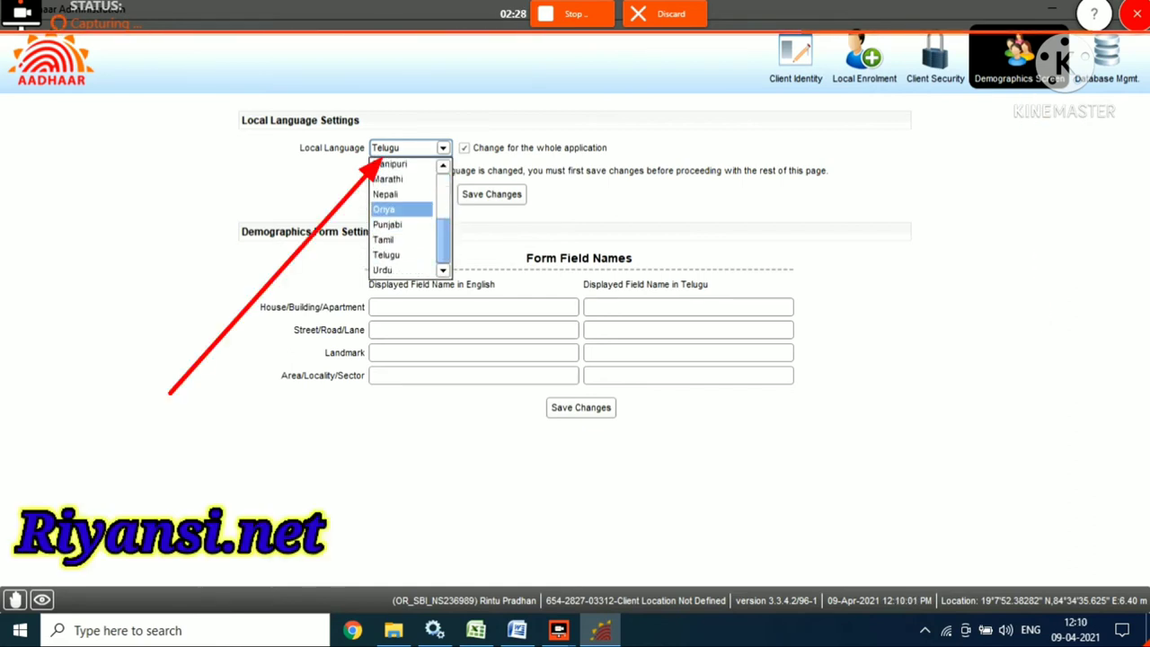
pyautogui.click(386, 210)
pyautogui.click(491, 194)
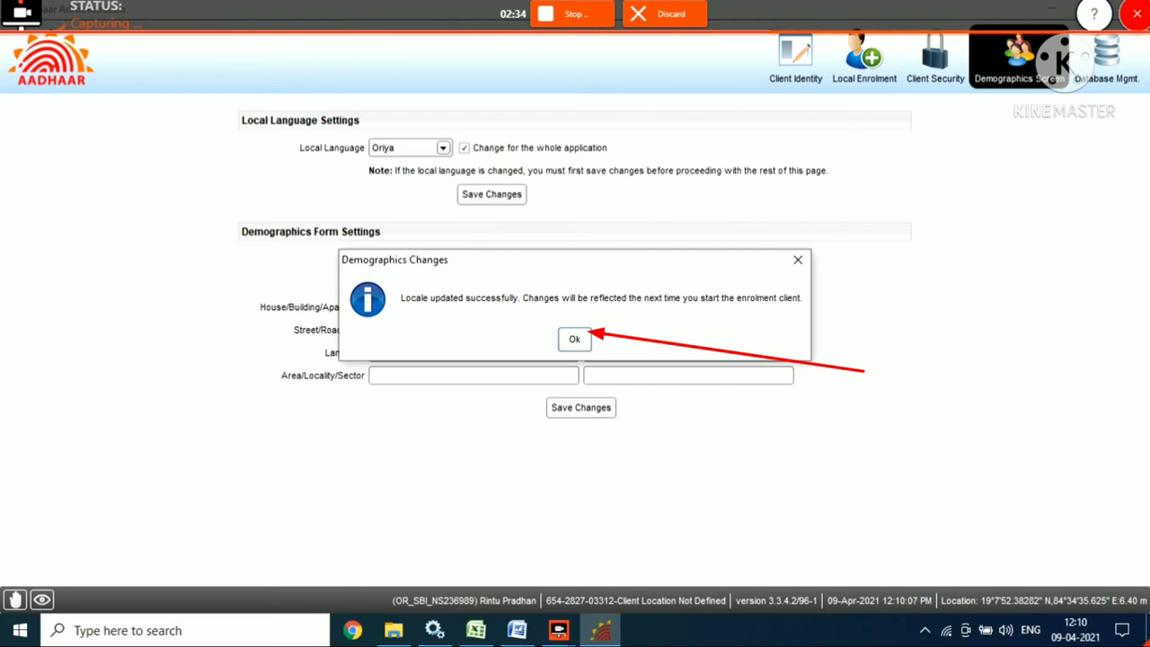
pyautogui.press('Return')
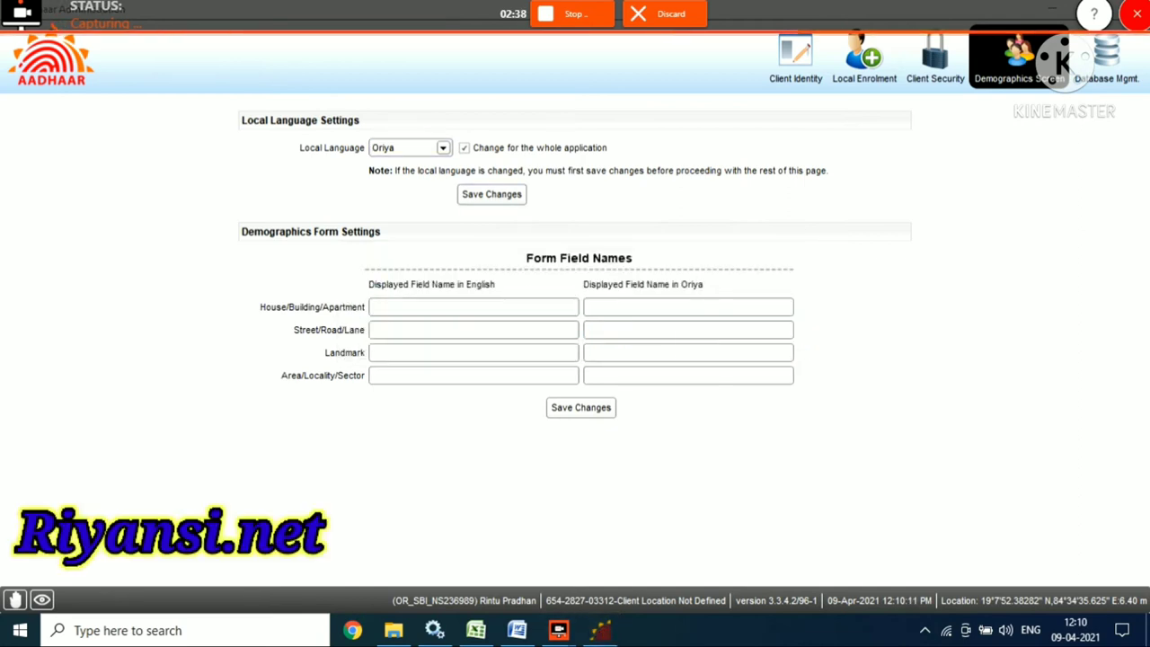
# End the launcher (32 bit) task again through Task Manager.
pyautogui.rightClick(683, 630)
pyautogui.click(739, 548)
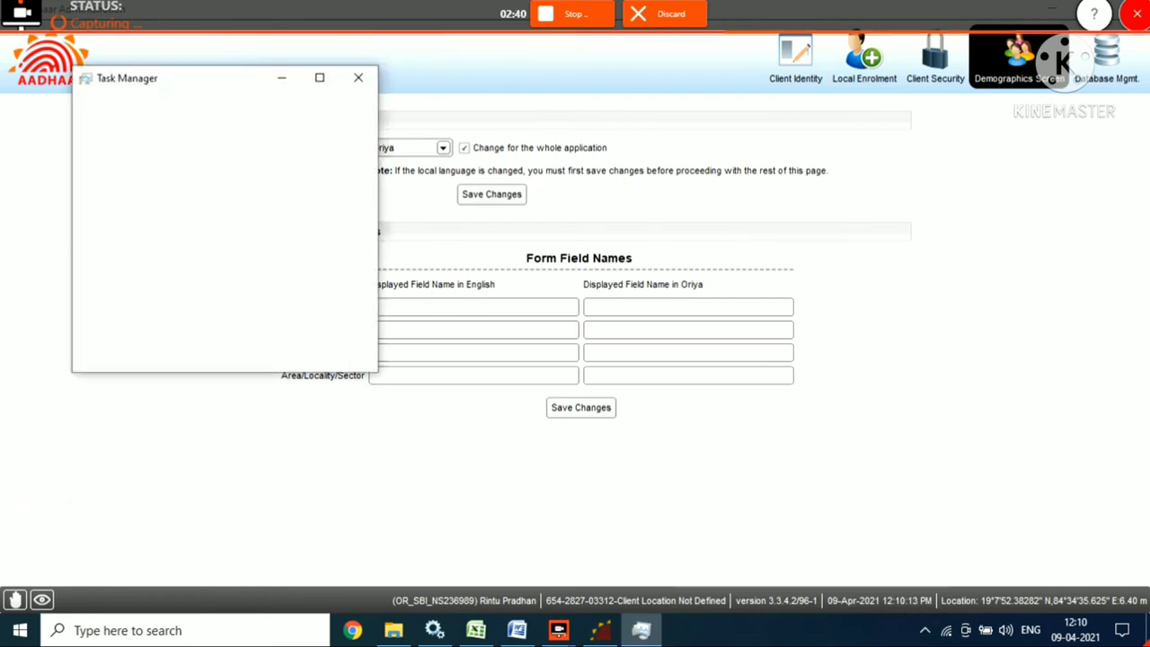
pyautogui.click(135, 102)
pyautogui.rightClick(153, 103)
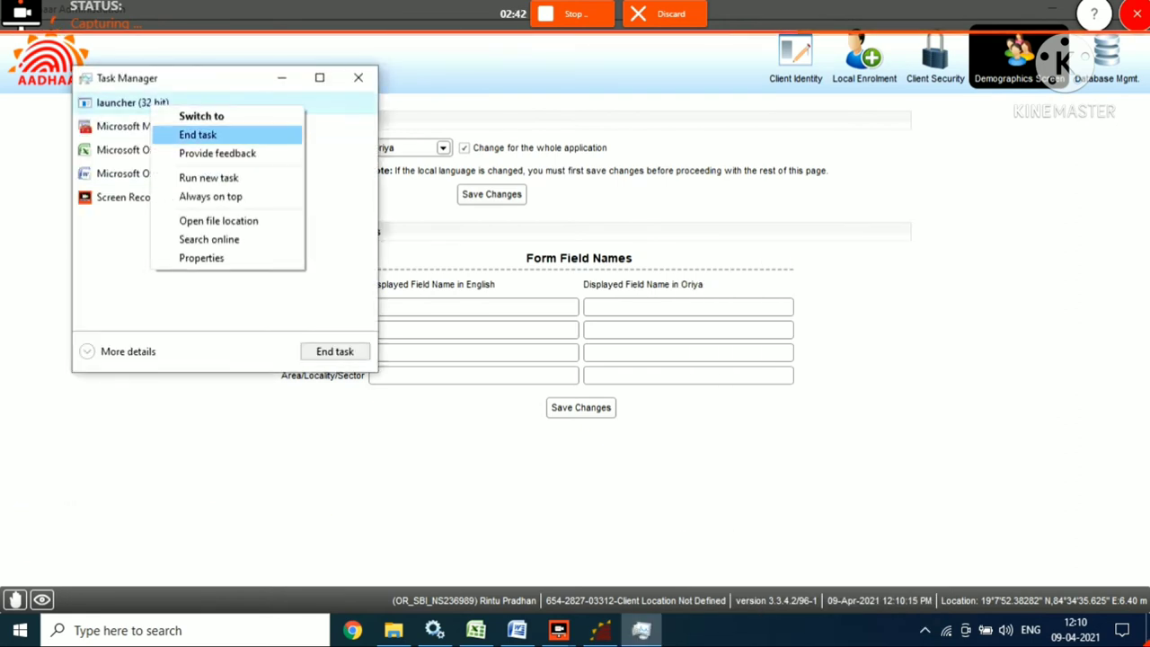
pyautogui.click(198, 134)
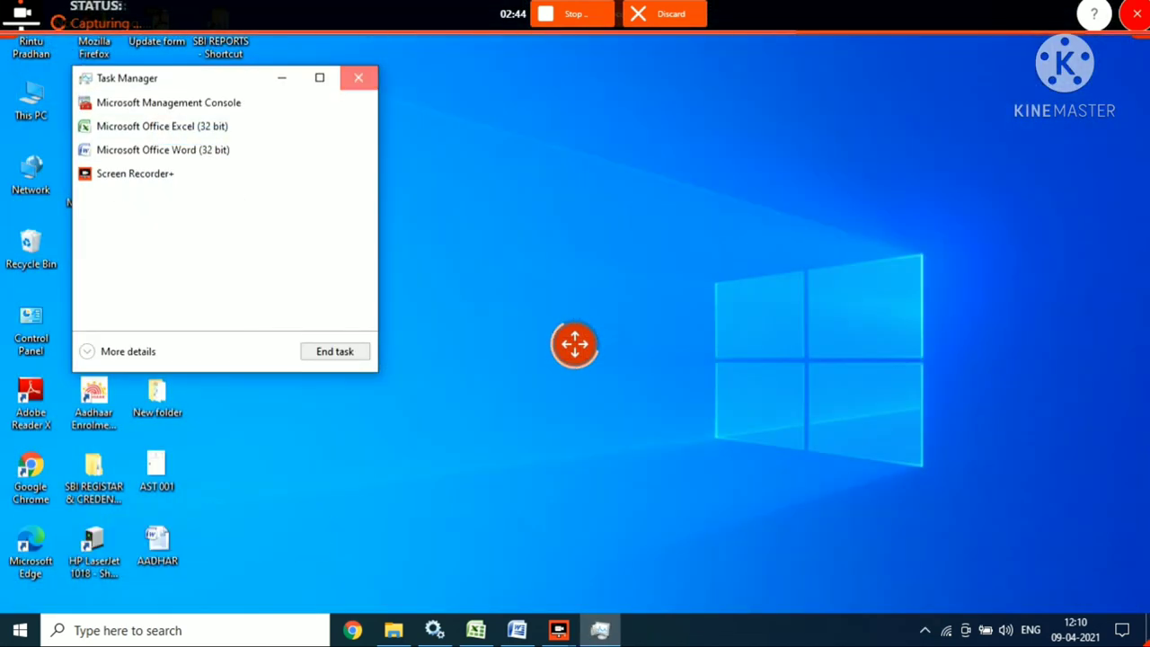
# Close Task Manager and refresh the Windows desktop.
pyautogui.click(358, 77)
pyautogui.rightClick(364, 259)
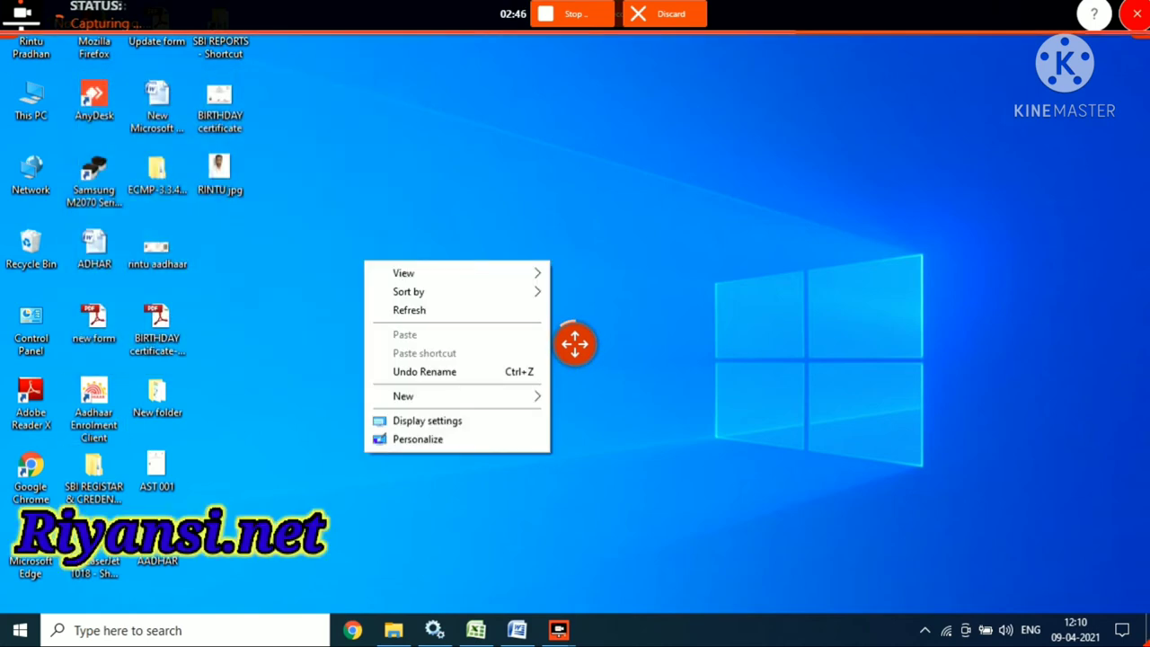
pyautogui.click(409, 309)
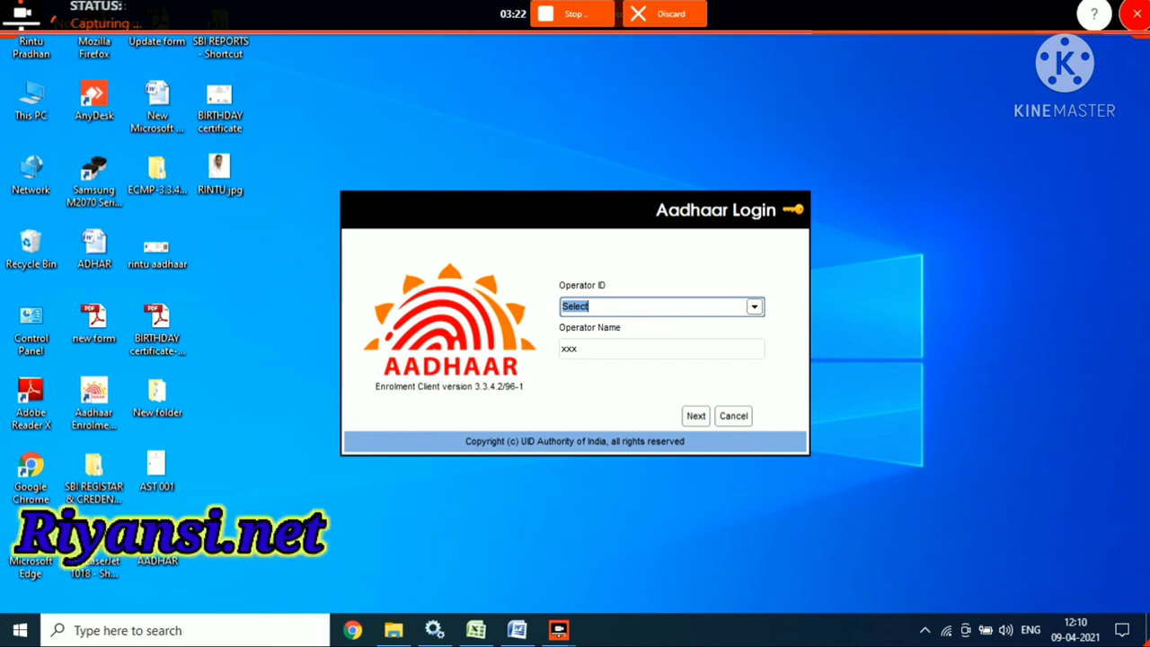
# Select the operator's ID from the Operator ID dropdown and continue to the password step.
pyautogui.hotkey('alt', 'Down')
pyautogui.press('Down')
pyautogui.press('Return')
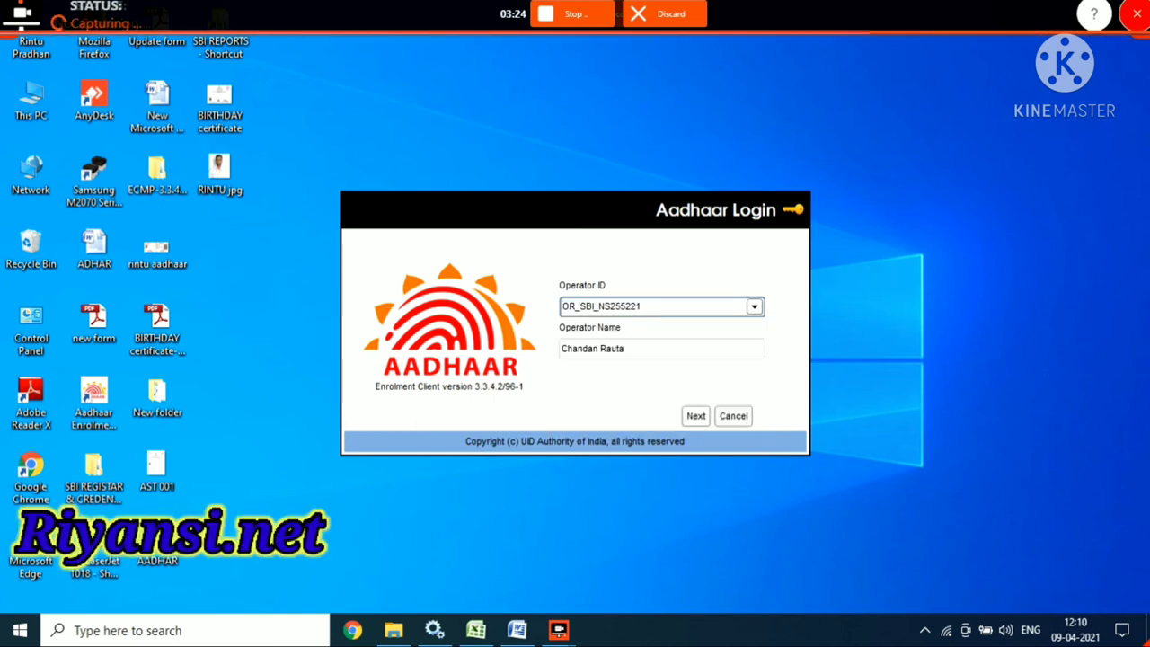
pyautogui.press('BackSpace')
pyautogui.press('BackSpace')
pyautogui.press('BackSpace')
pyautogui.press('BackSpace')
pyautogui.press('BackSpace')
pyautogui.write('36')
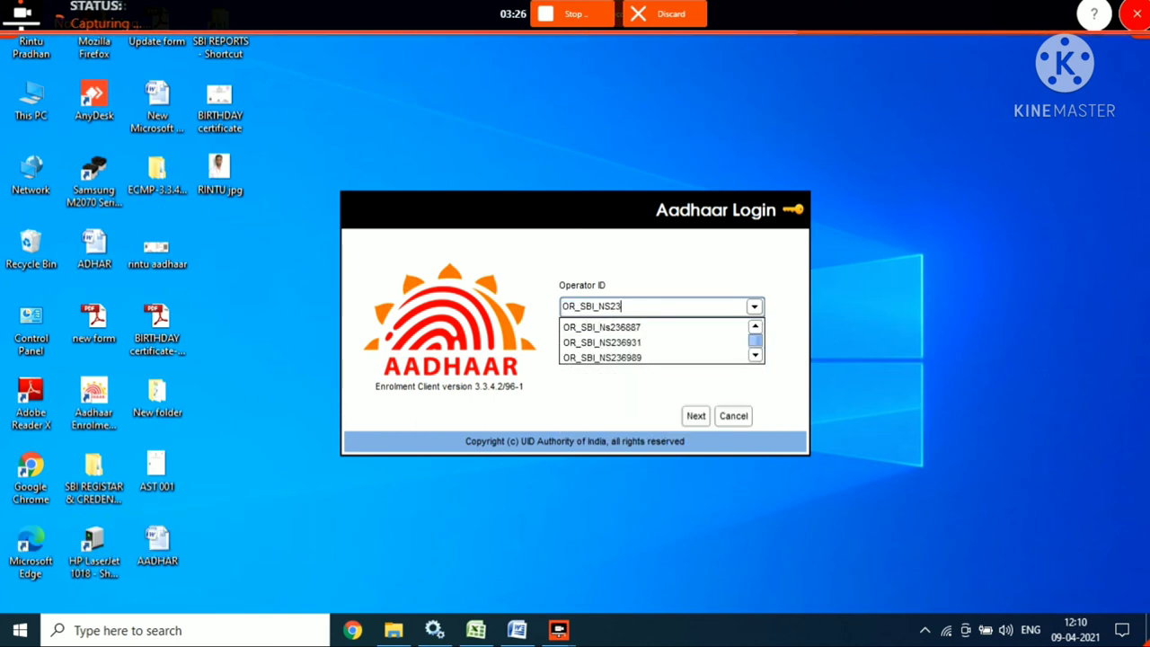
pyautogui.press('Down')
pyautogui.press('Down')
pyautogui.press('Return')
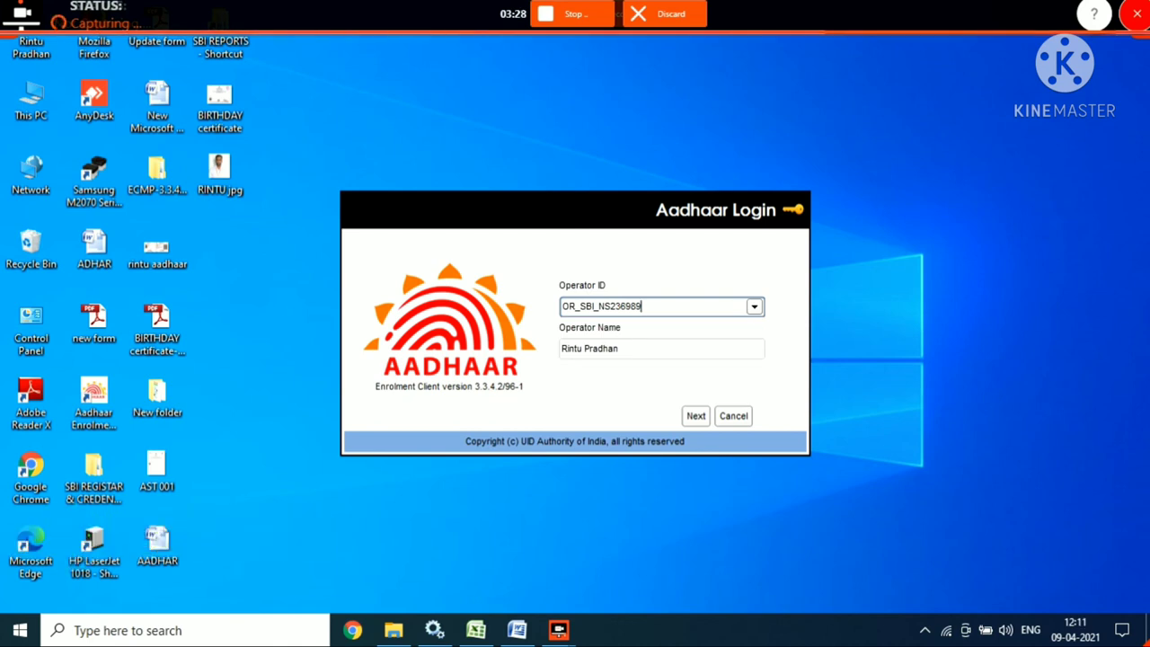
pyautogui.press('Return')
# Enter the operator's Resume Password (OTP) and move to the operator UID field.
pyautogui.click(636, 390)
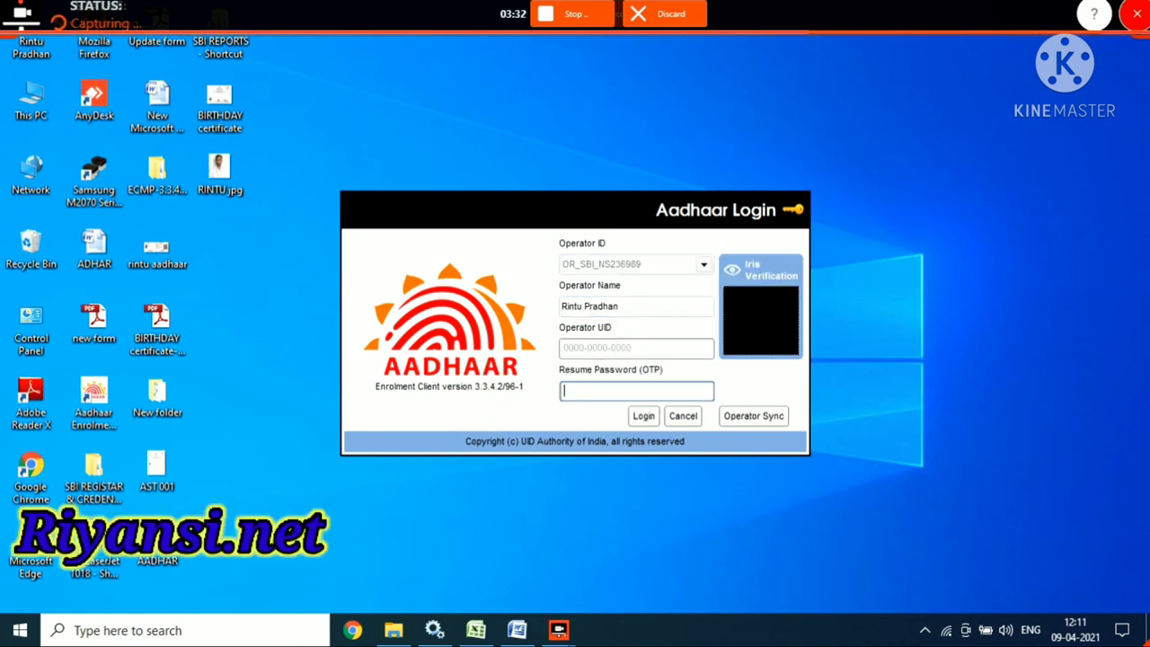
pyautogui.write('**')
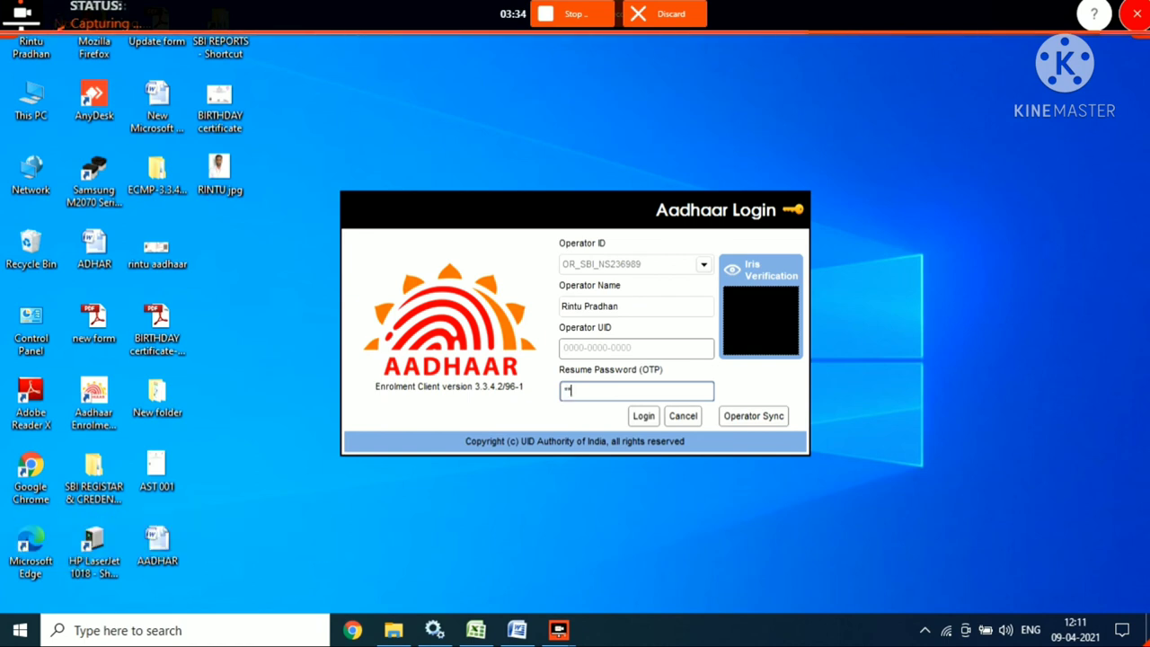
pyautogui.write('****')
pyautogui.click(629, 348)
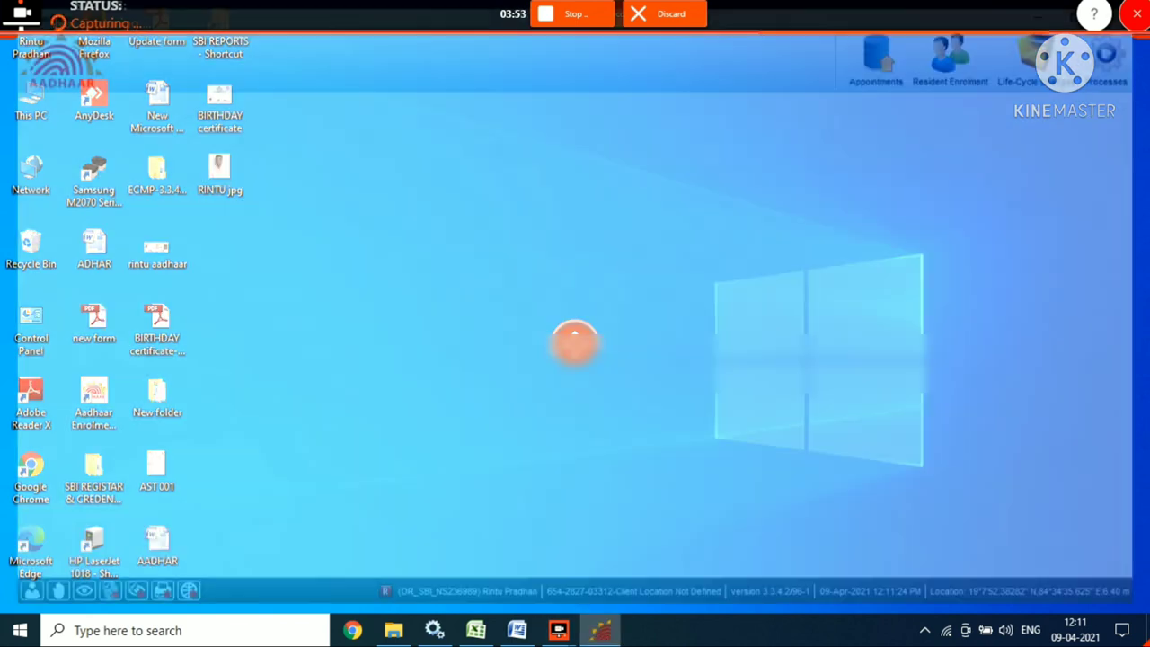
# Close the operator statistics and start an Offline Update, confirming cancellation of the current enrolment.
pyautogui.press('Return')
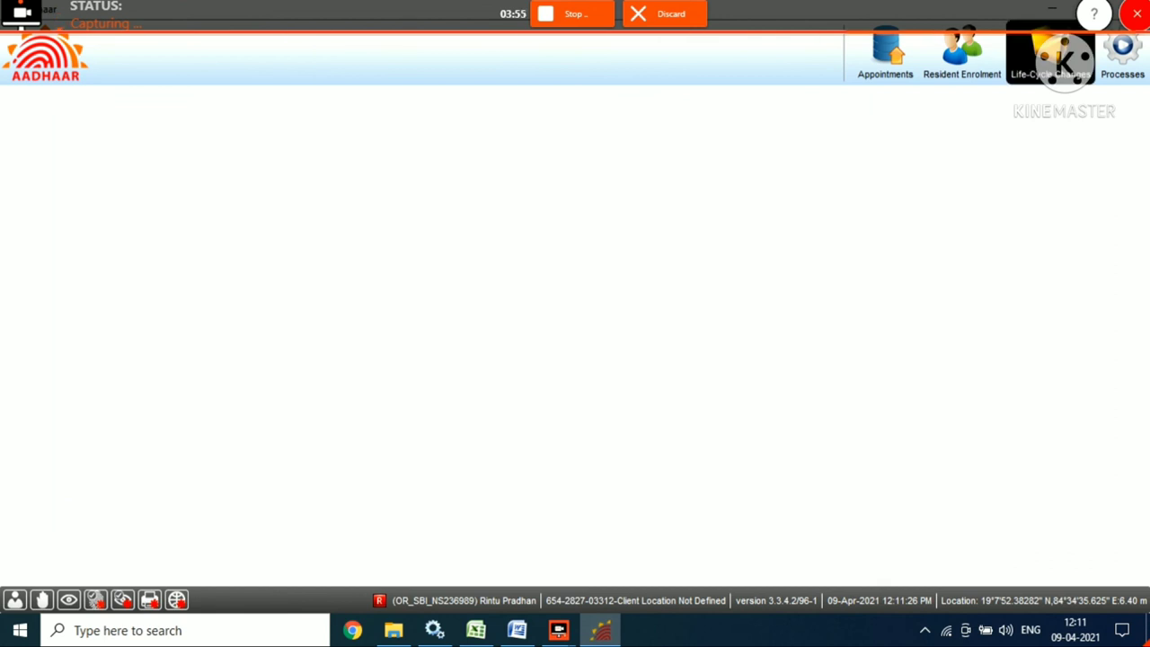
pyautogui.click(1052, 58)
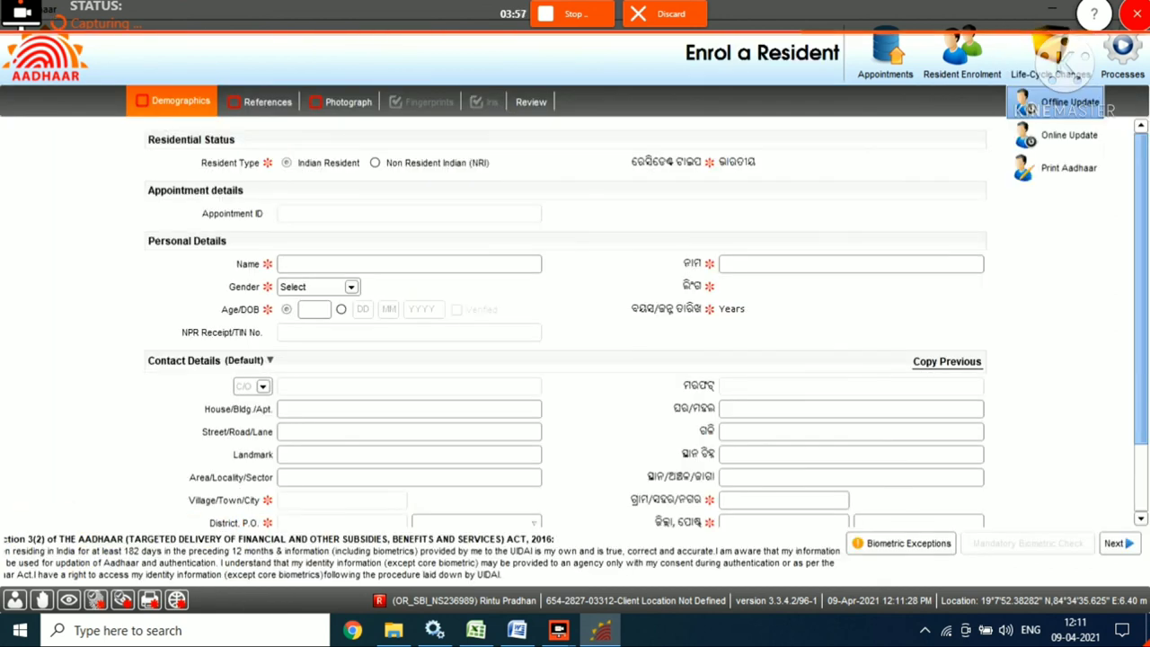
pyautogui.click(1056, 90)
pyautogui.press('Return')
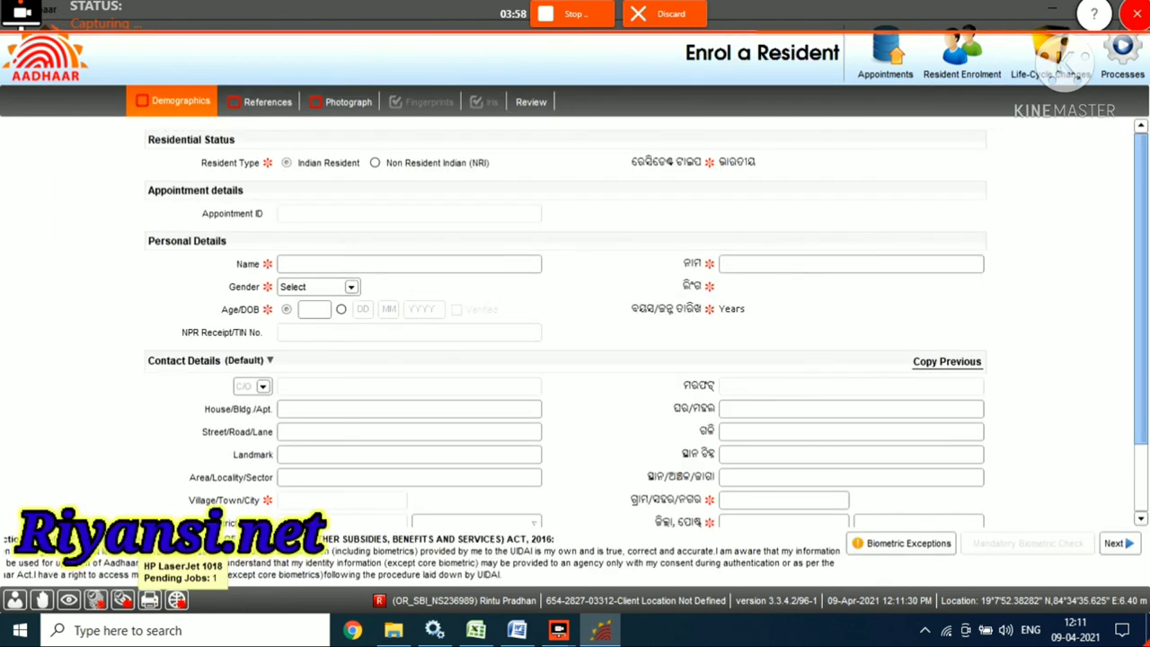
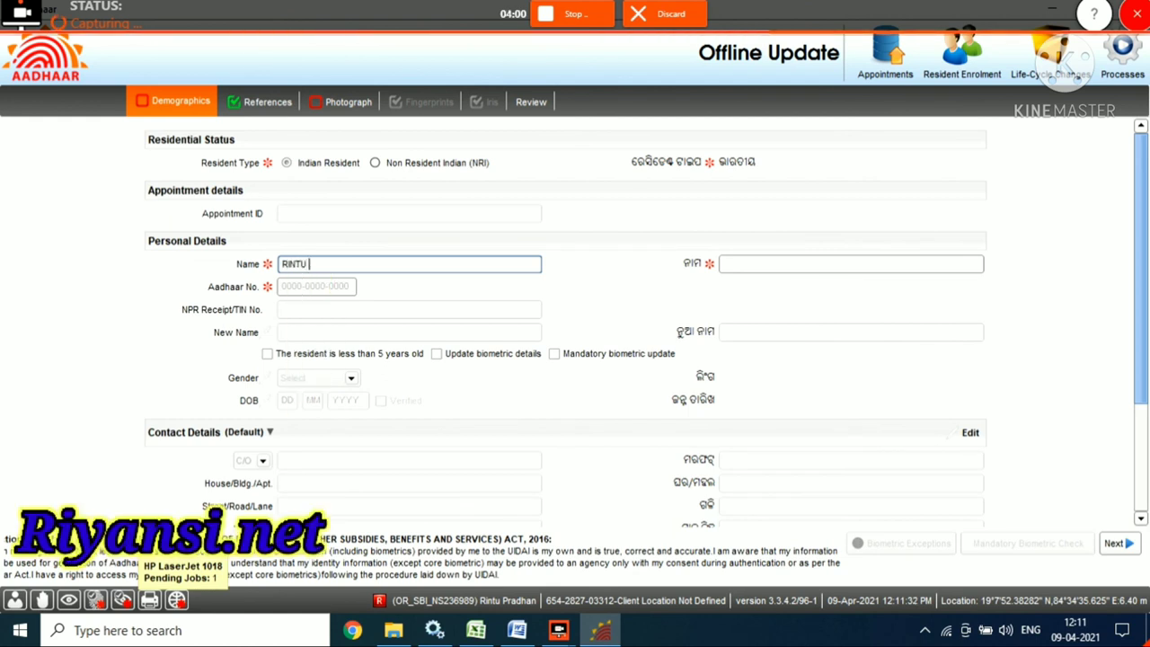
# Enter the resident's name in English, correct its Oriya-script version, and go to Review.
pyautogui.press('Tab')
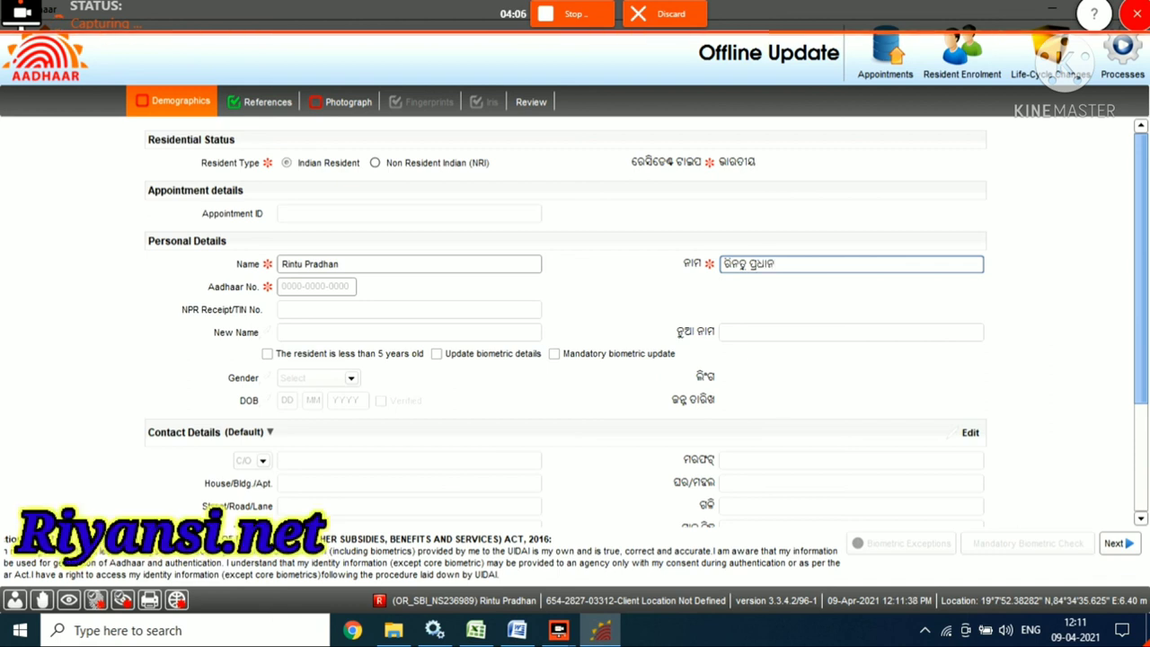
pyautogui.press('BackSpace')
pyautogui.press('BackSpace')
pyautogui.press('BackSpace')
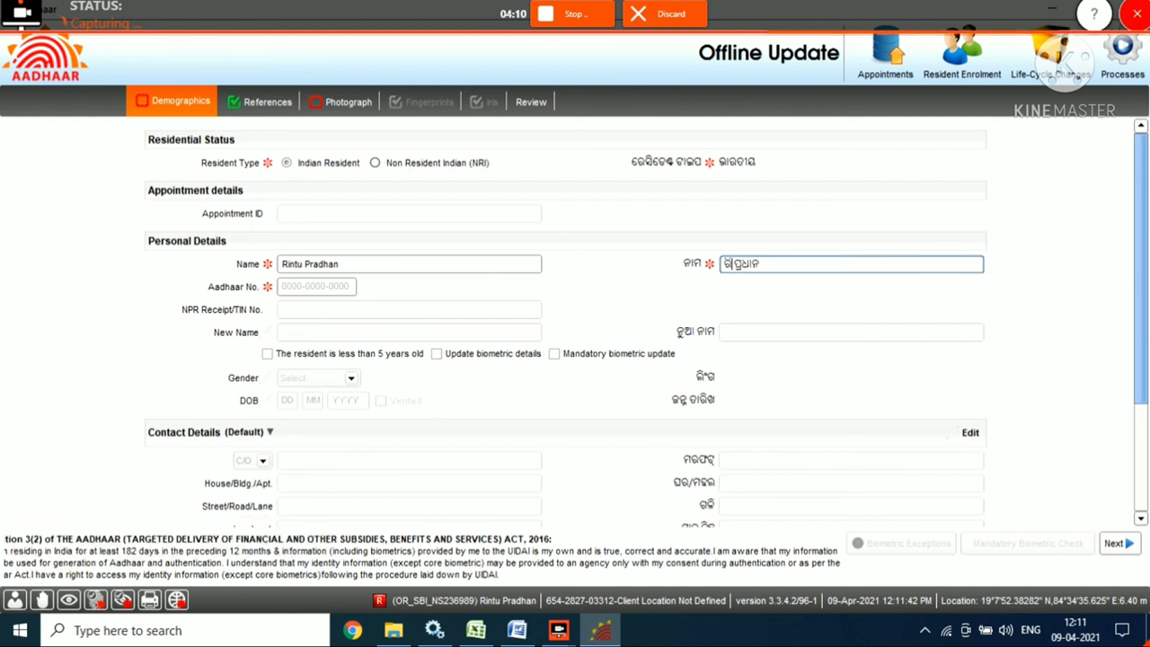
pyautogui.write('PINTU')
pyautogui.press('Return')
pyautogui.click(531, 101)
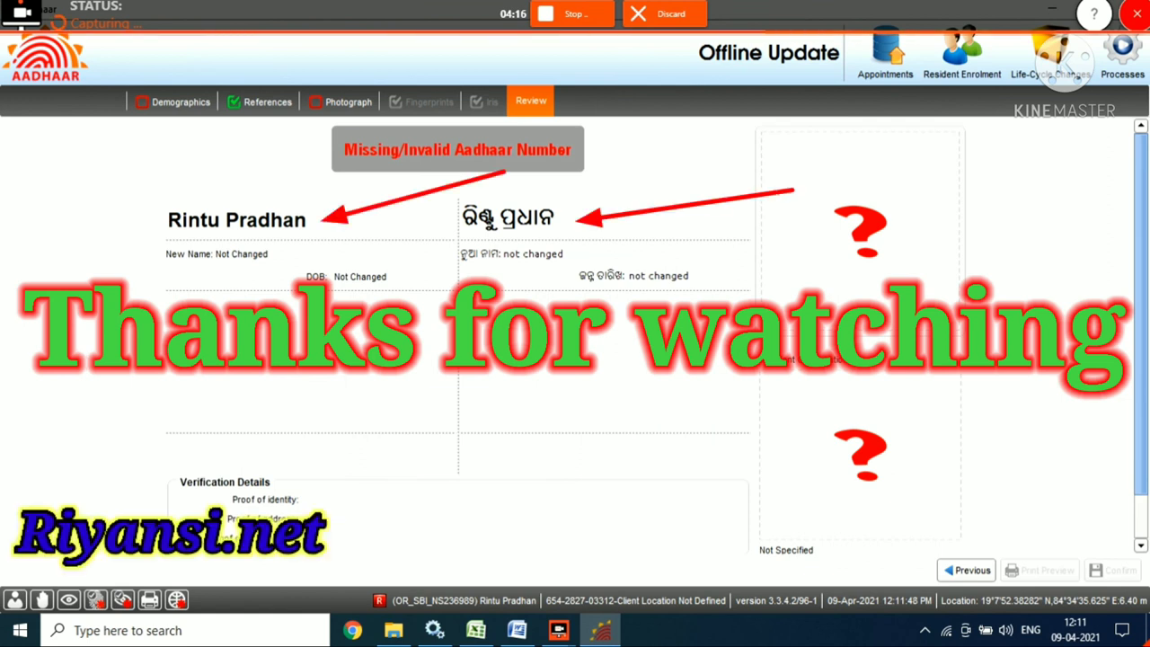